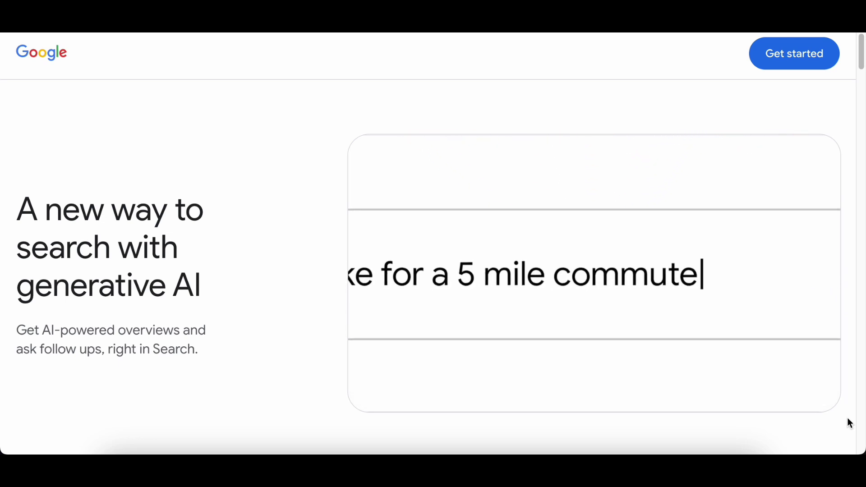
scroll(848, 417, down, 2)
scroll(847, 418, down, 2)
scroll(847, 418, down, 2)
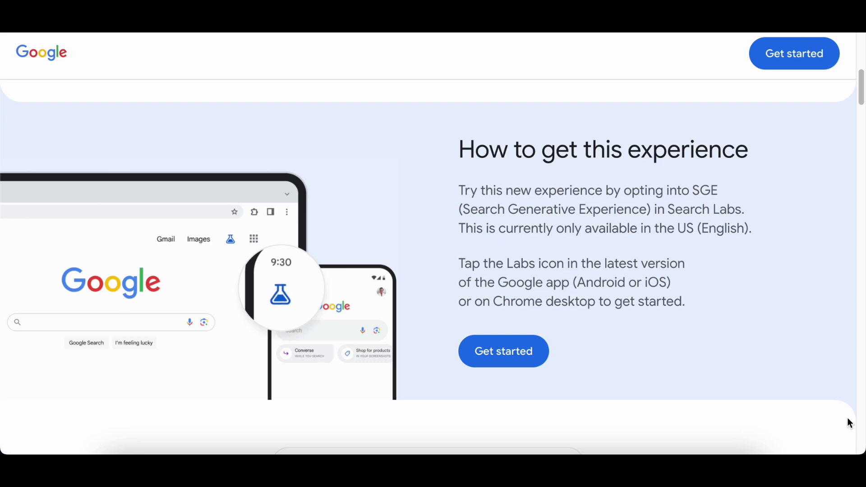
scroll(847, 418, down, 4)
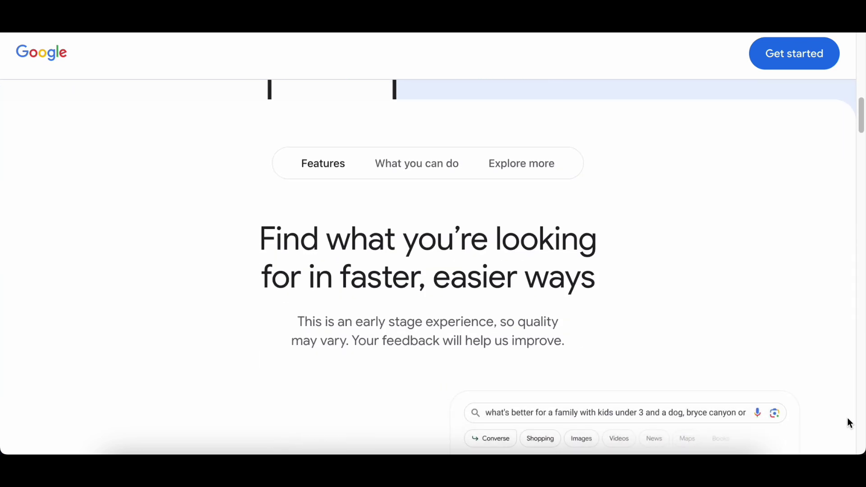
scroll(847, 417, down, 4)
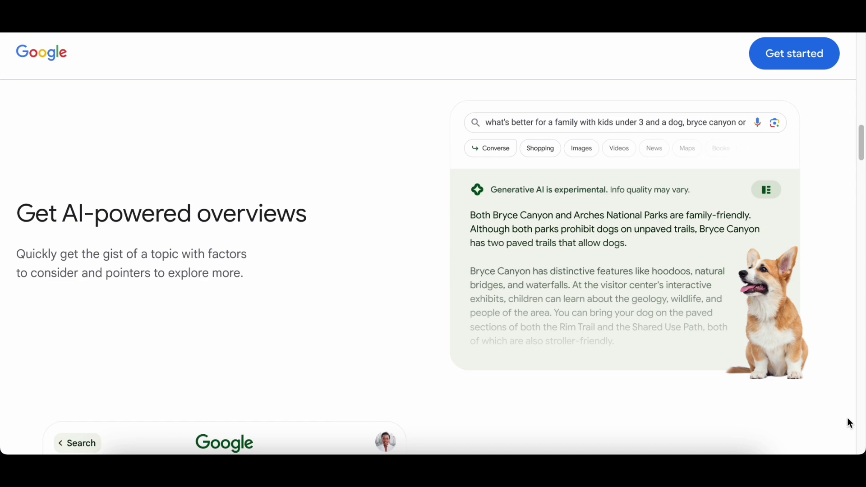
scroll(847, 418, down, 4)
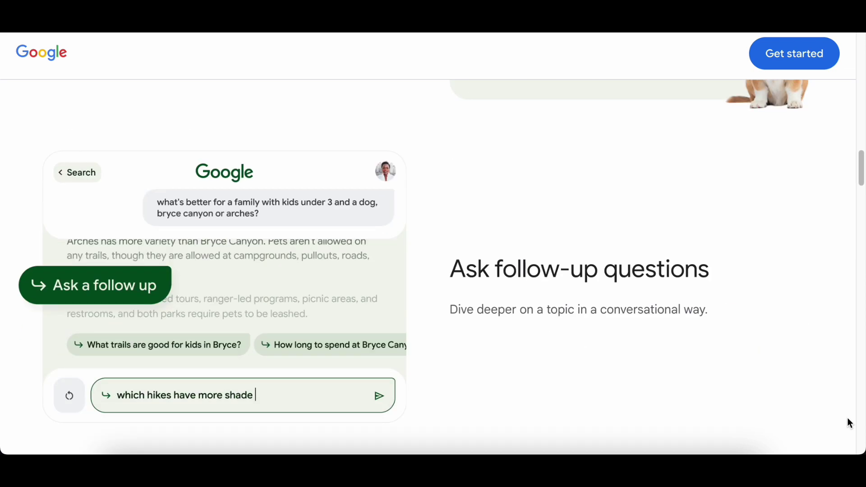
scroll(847, 418, down, 4)
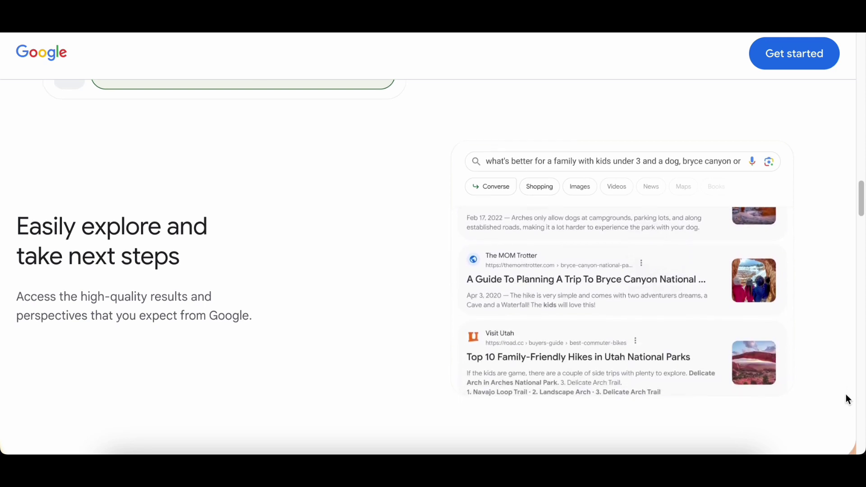
scroll(845, 400, down, 1)
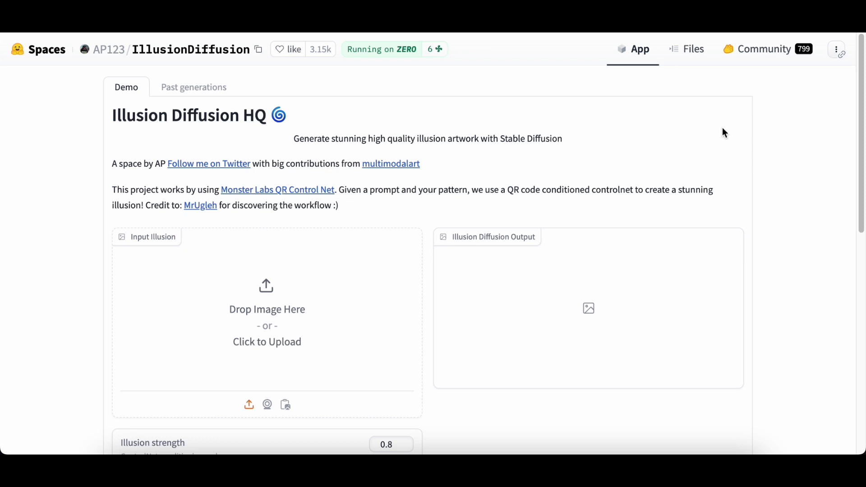
scroll(782, 154, down, 2)
scroll(782, 154, down, 1)
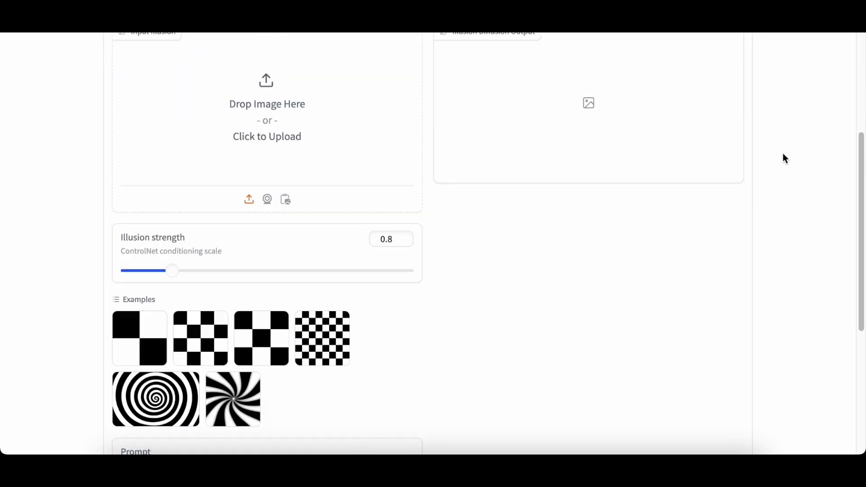
scroll(782, 154, down, 1)
scroll(782, 155, down, 2)
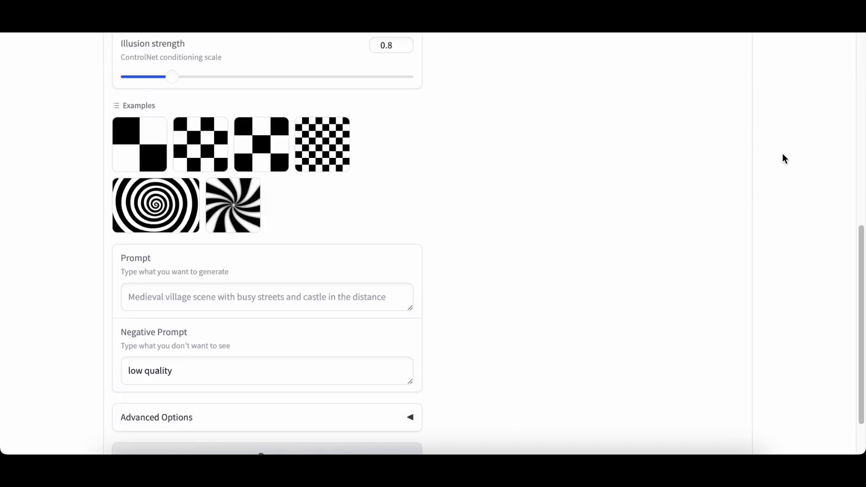
scroll(782, 159, down, 1)
scroll(782, 159, down, 1)
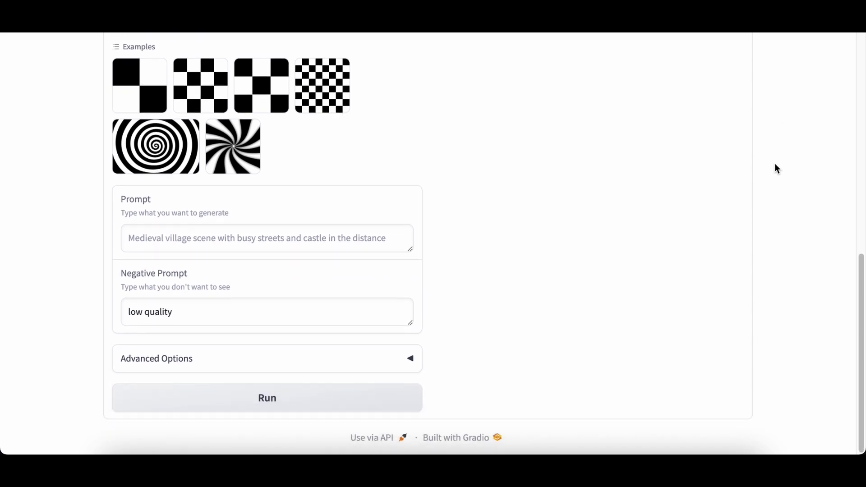
scroll(778, 164, up, 2)
- Load the black-and-white spiral example as input and view the Past generations gallery
click(150, 260)
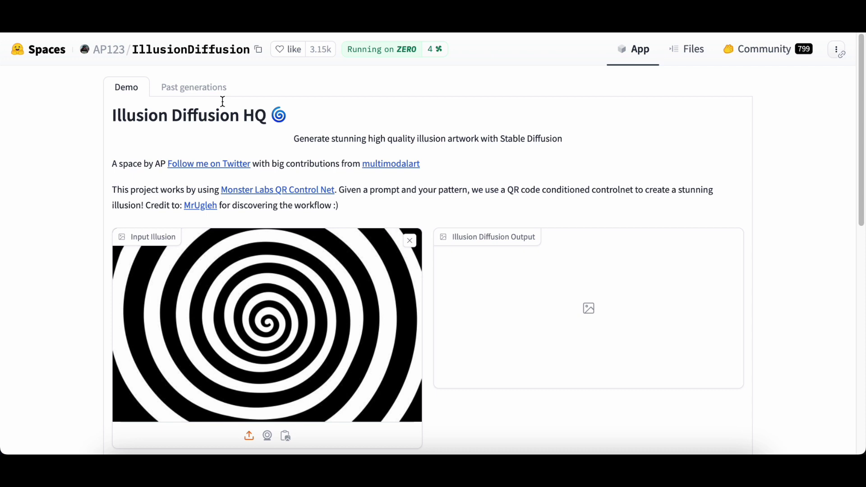
click(195, 87)
scroll(411, 147, down, 2)
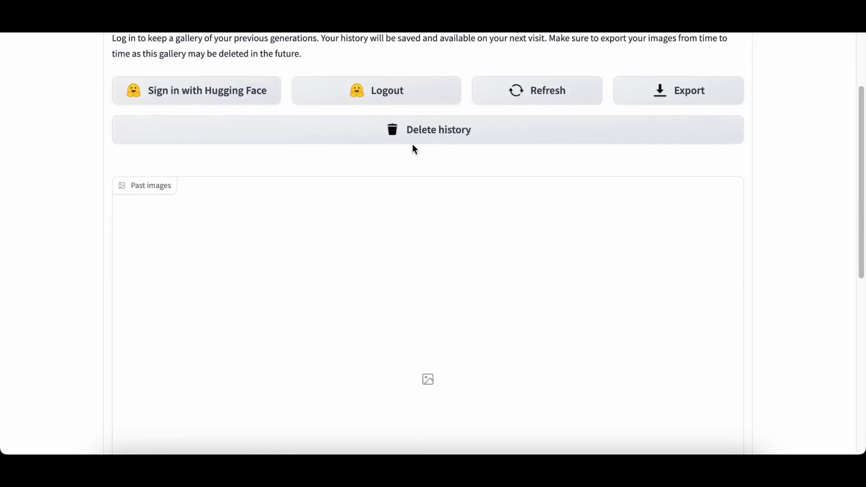
scroll(412, 147, up, 2)
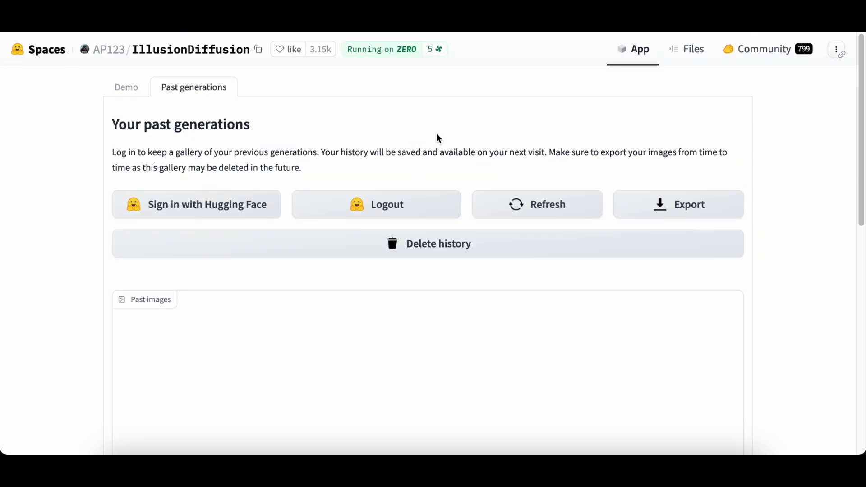
- Return from Past generations to the Demo illusion generator
click(115, 91)
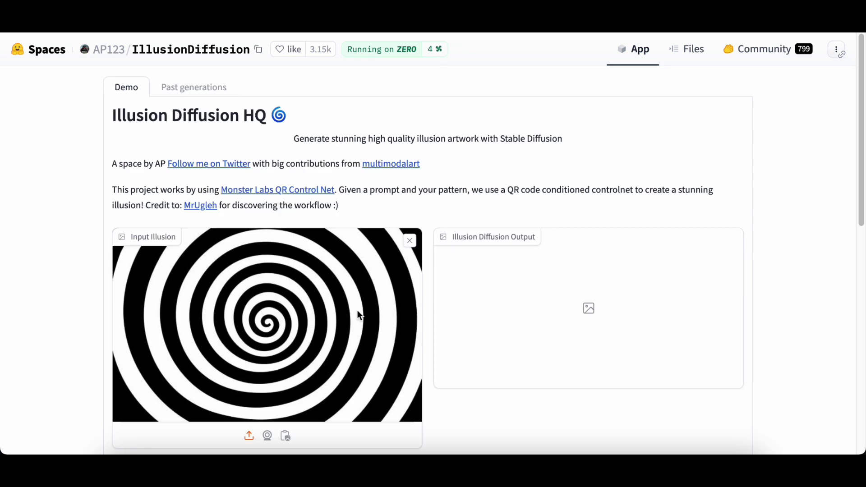
scroll(358, 329, down, 2)
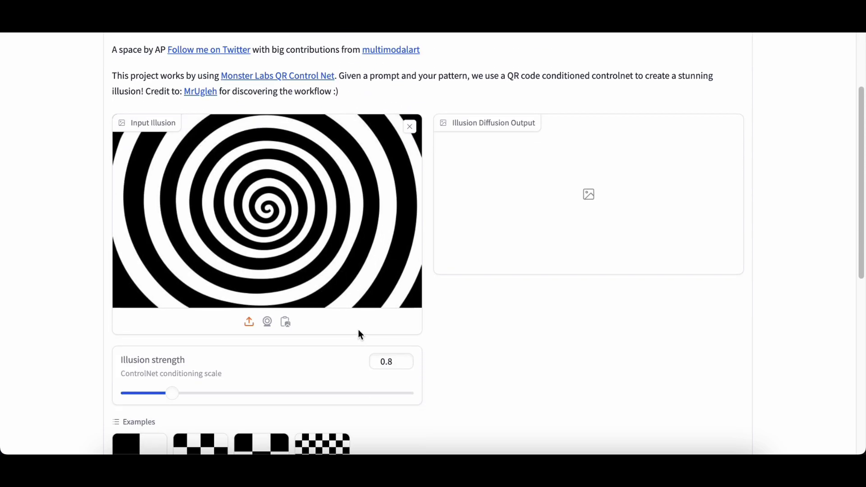
scroll(358, 333, up, 1)
scroll(572, 244, down, 5)
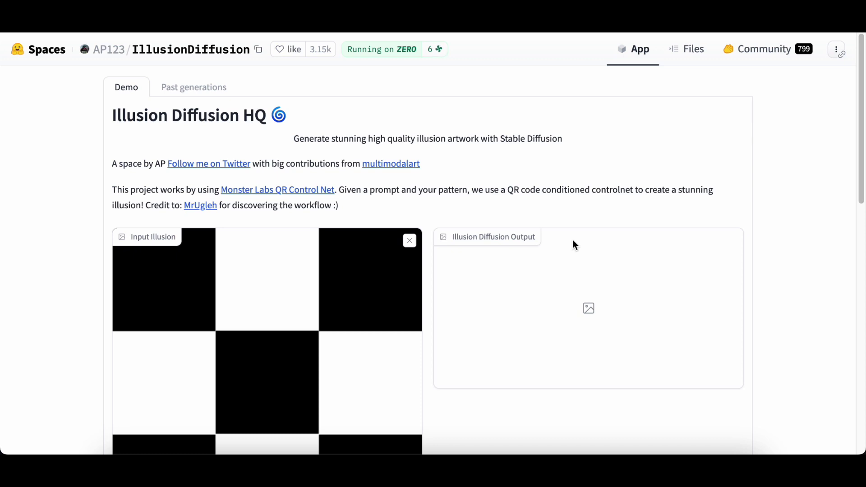
scroll(627, 164, down, 5)
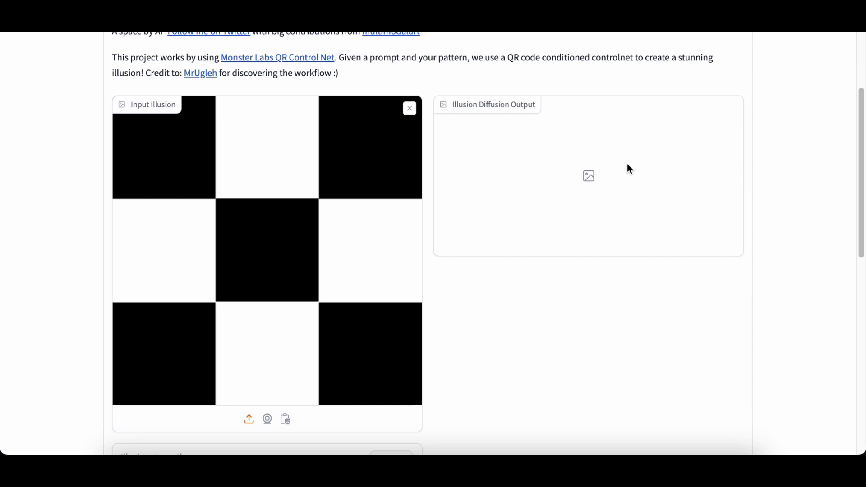
scroll(627, 168, down, 2)
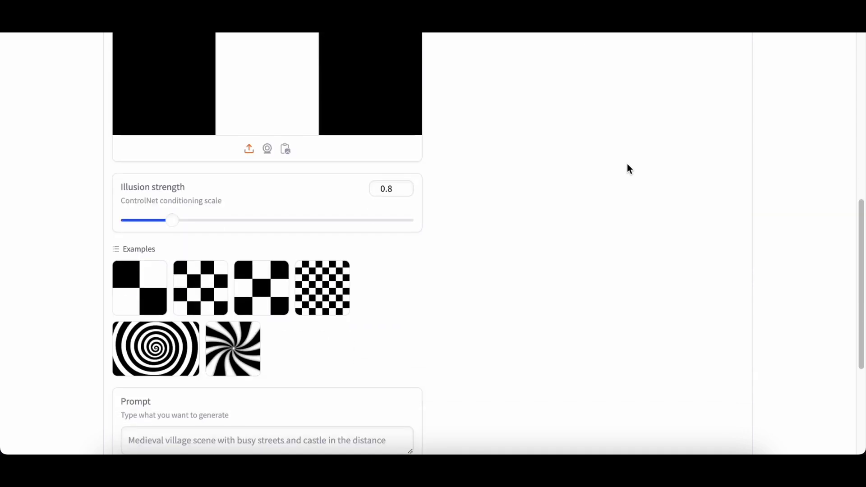
scroll(627, 169, down, 2)
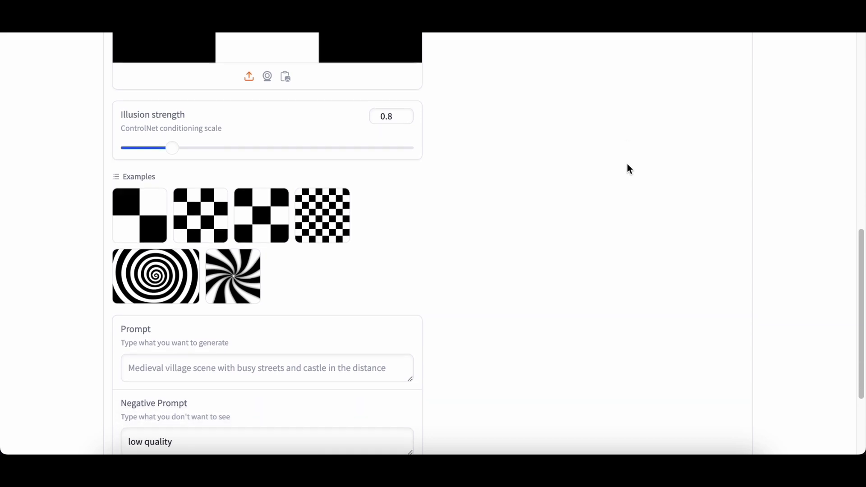
scroll(627, 169, down, 1)
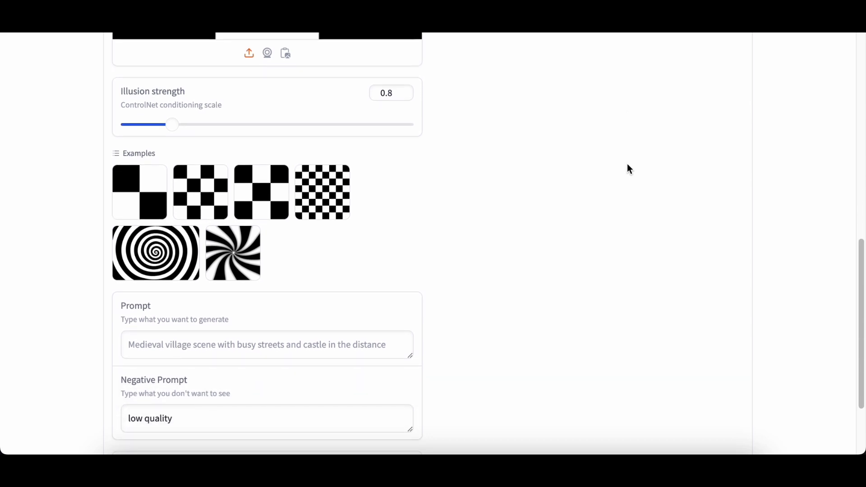
scroll(626, 169, down, 1)
scroll(627, 168, down, 2)
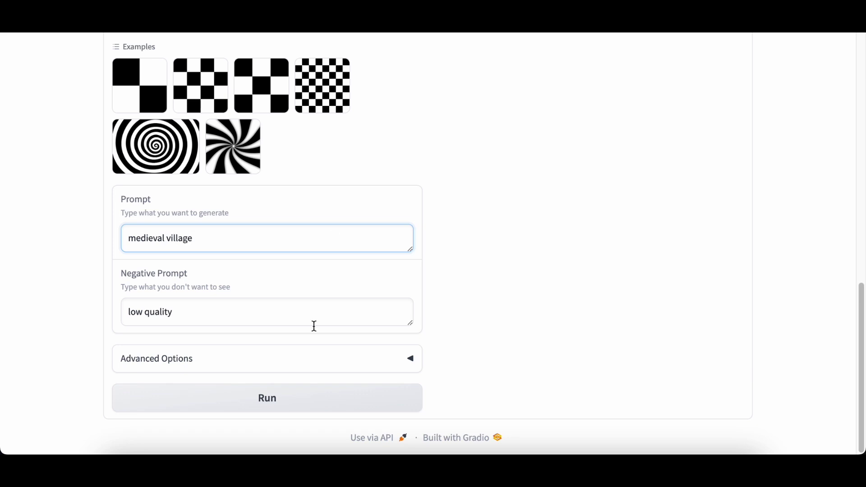
- Run generation of the medieval village image from the checkerboard pattern
click(290, 407)
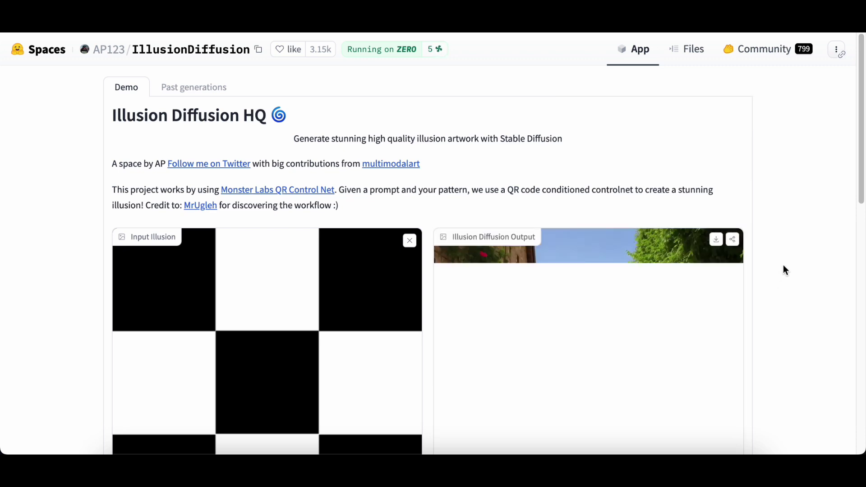
scroll(783, 265, down, 1)
scroll(783, 265, down, 2)
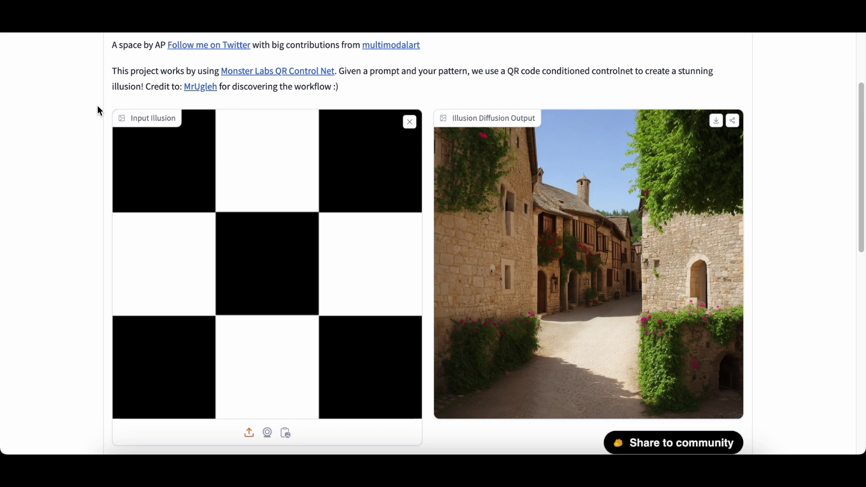
scroll(110, 148, down, 1)
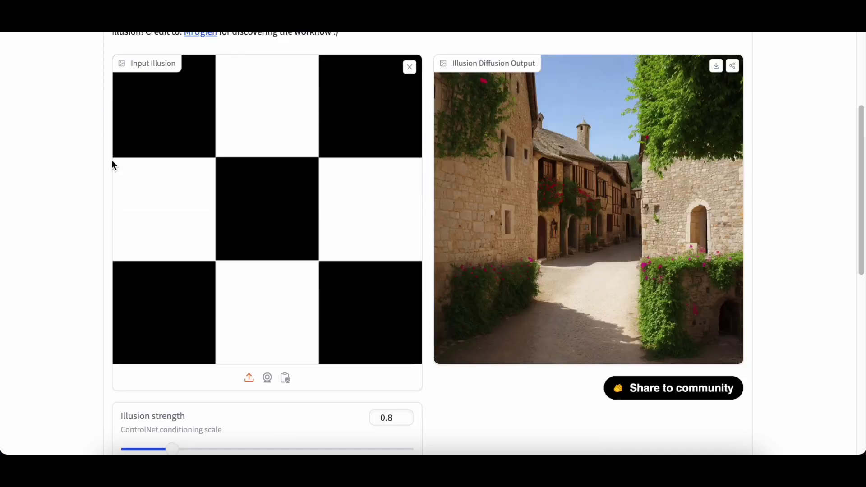
scroll(113, 165, down, 1)
scroll(112, 160, down, 1)
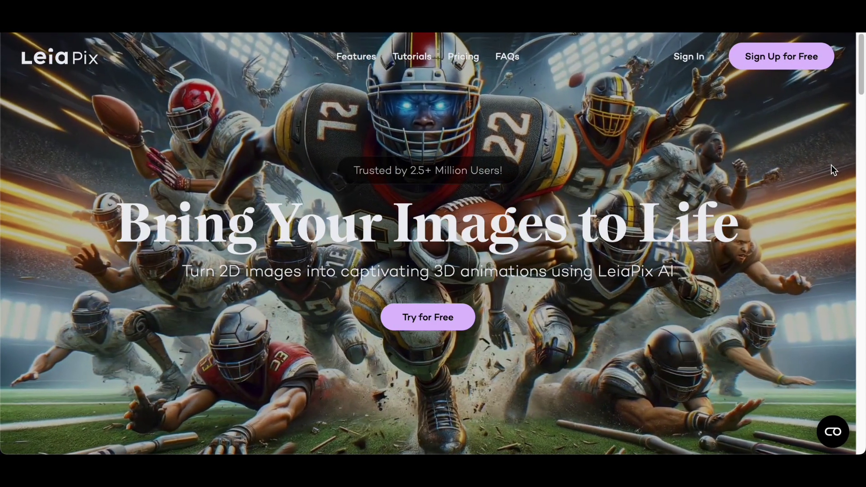
scroll(833, 170, down, 2)
scroll(833, 169, down, 1)
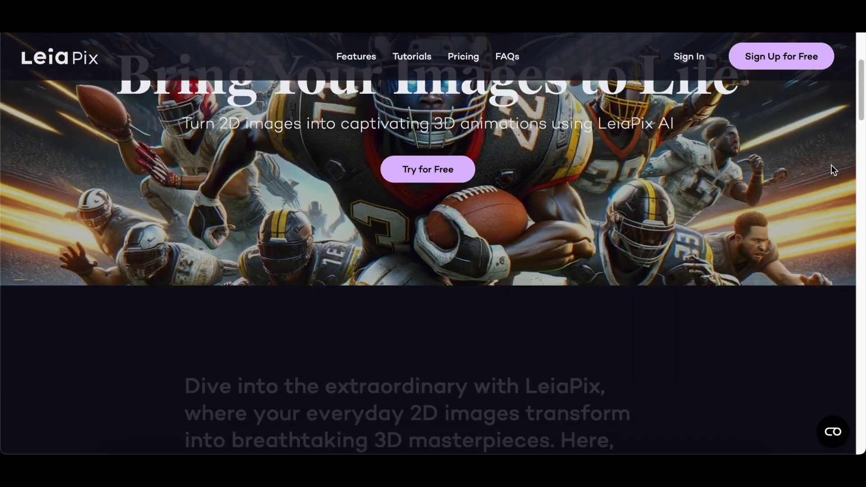
scroll(832, 170, down, 3)
scroll(832, 169, down, 2)
scroll(832, 170, down, 2)
scroll(833, 169, down, 1)
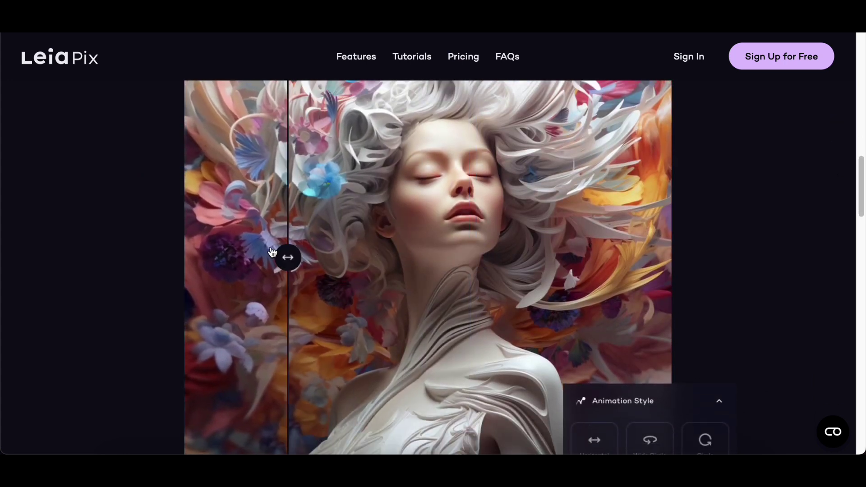
- Sweep the before/after slider across the flower portrait depth-map comparison both ways
mouse_move(188, 257)
mouse_down()
mouse_move(499, 284)
mouse_move(694, 288)
mouse_up()
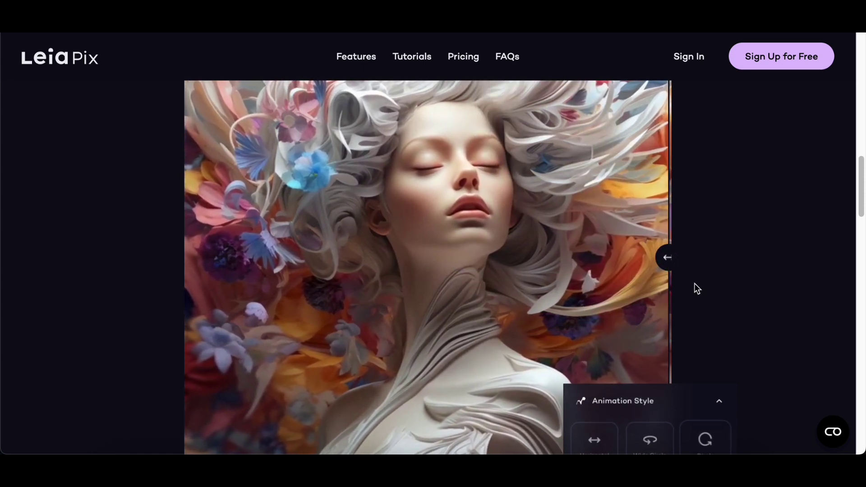
mouse_move(667, 257)
mouse_down()
mouse_move(580, 270)
mouse_move(435, 256)
mouse_move(190, 254)
mouse_up()
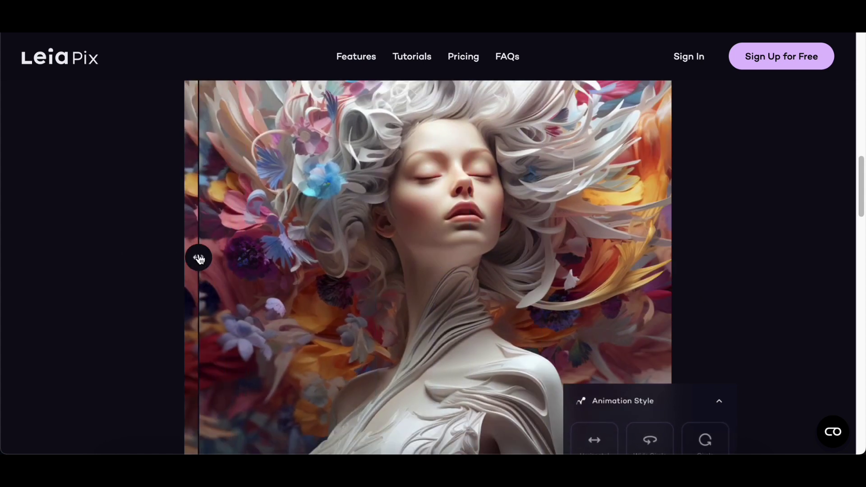
drag(198, 257, 702, 248)
scroll(710, 248, down, 2)
scroll(719, 253, down, 3)
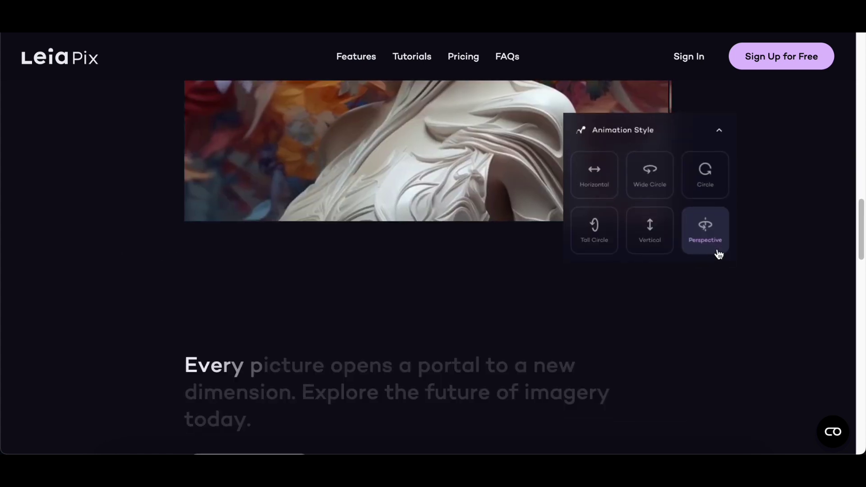
scroll(719, 254, down, 2)
scroll(719, 254, down, 2)
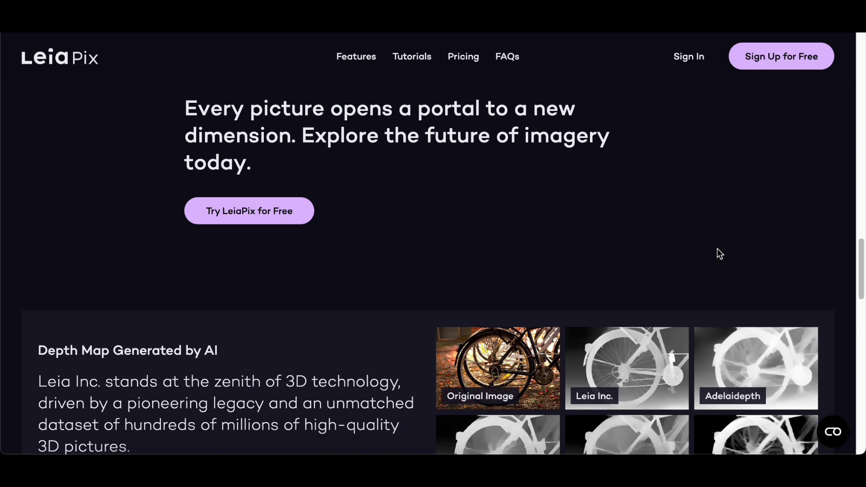
scroll(717, 249, down, 2)
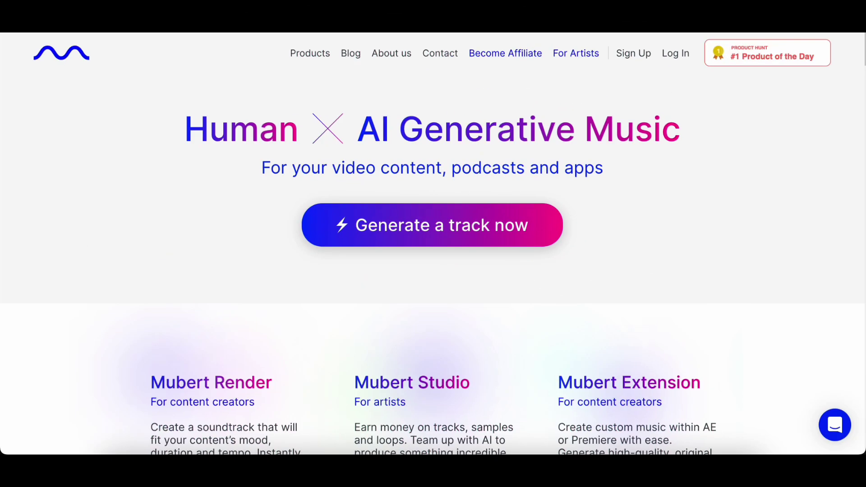
scroll(548, 159, down, 4)
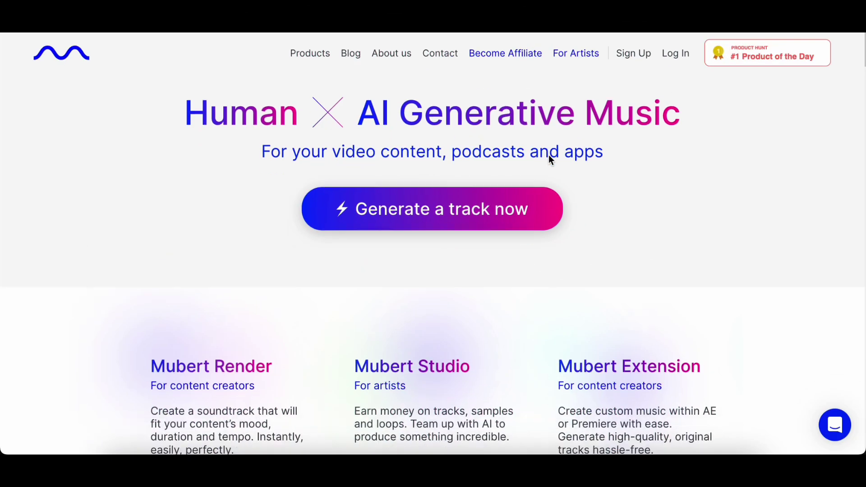
scroll(548, 160, down, 2)
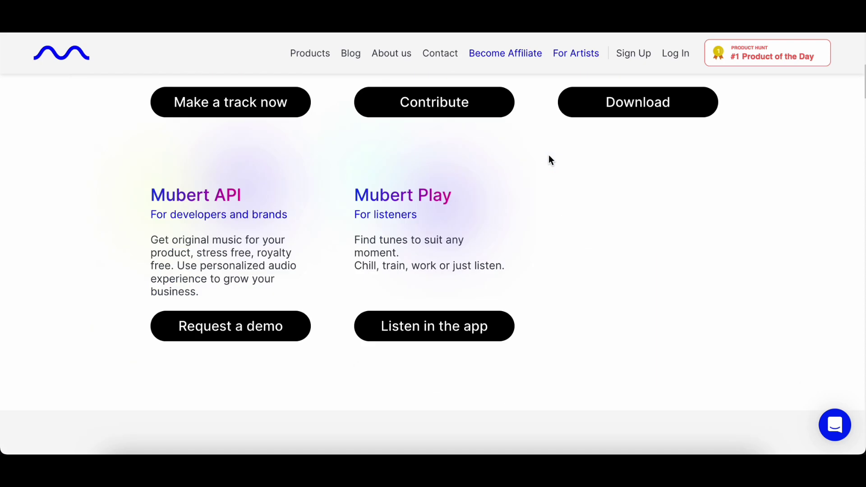
scroll(548, 160, down, 2)
scroll(548, 160, down, 2)
scroll(549, 160, down, 3)
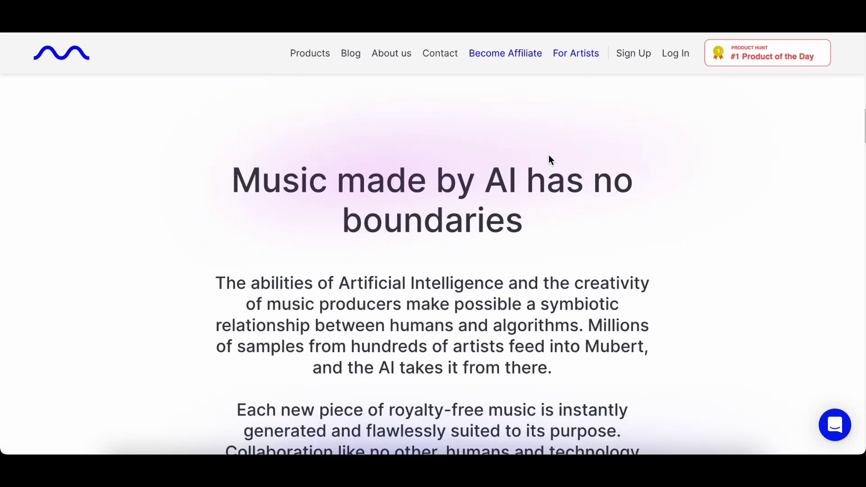
scroll(548, 160, down, 1)
scroll(611, 160, down, 3)
scroll(611, 159, down, 3)
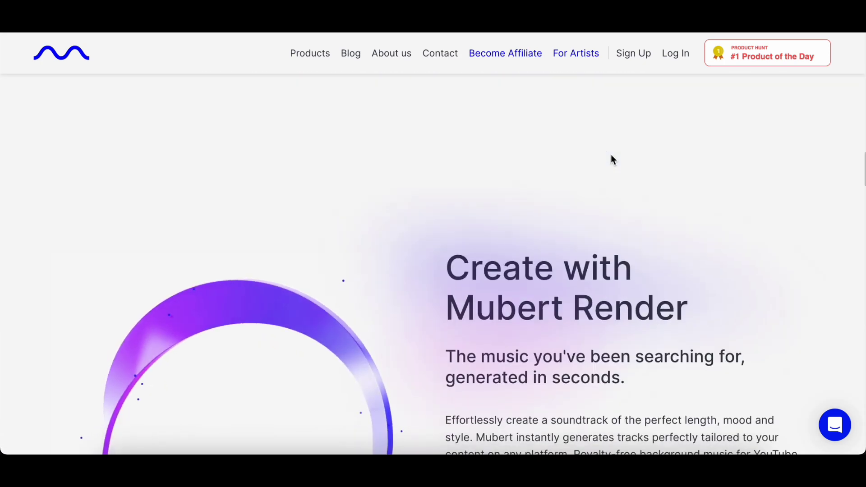
scroll(611, 159, down, 2)
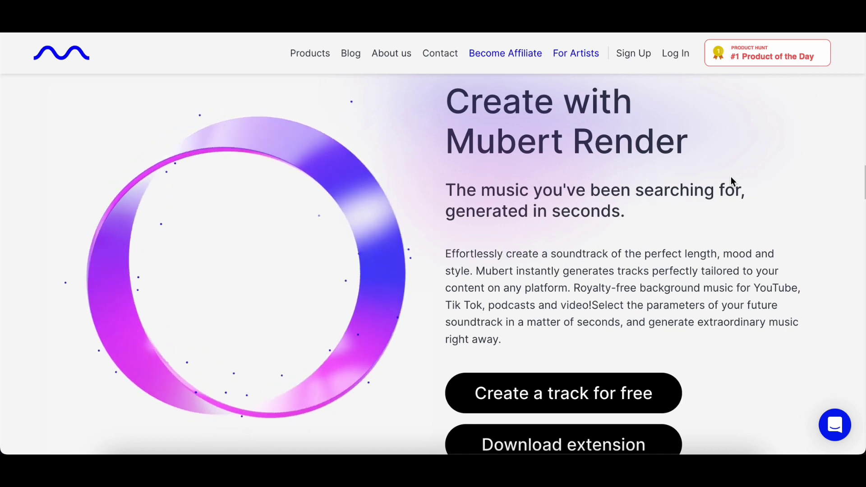
scroll(730, 177, down, 4)
scroll(730, 182, down, 4)
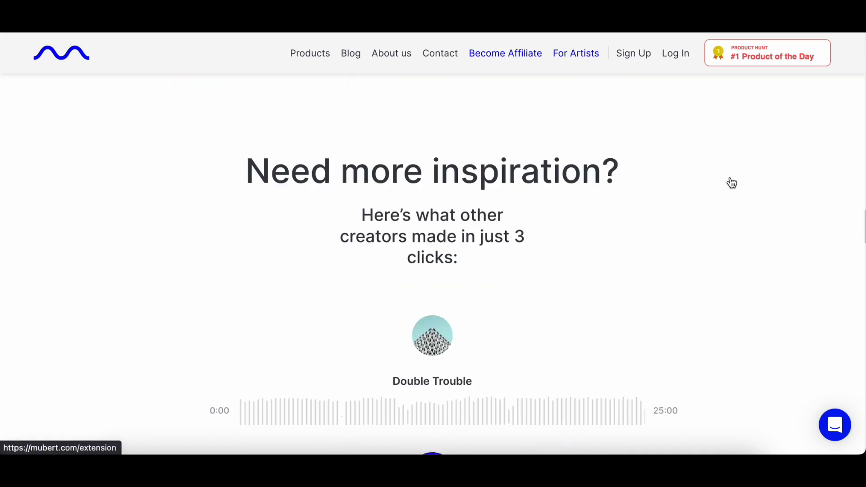
scroll(730, 182, down, 1)
scroll(730, 182, down, 1)
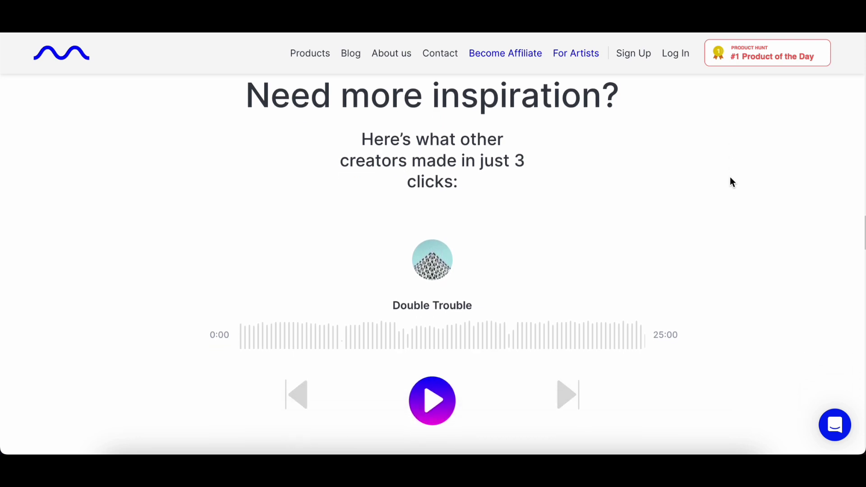
scroll(745, 249, down, 1)
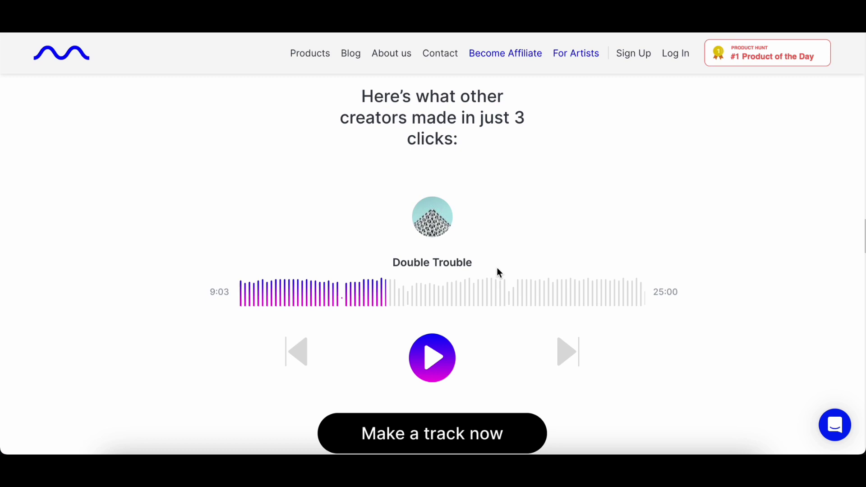
scroll(496, 269, down, 2)
scroll(496, 267, down, 3)
scroll(497, 267, down, 2)
scroll(497, 268, down, 2)
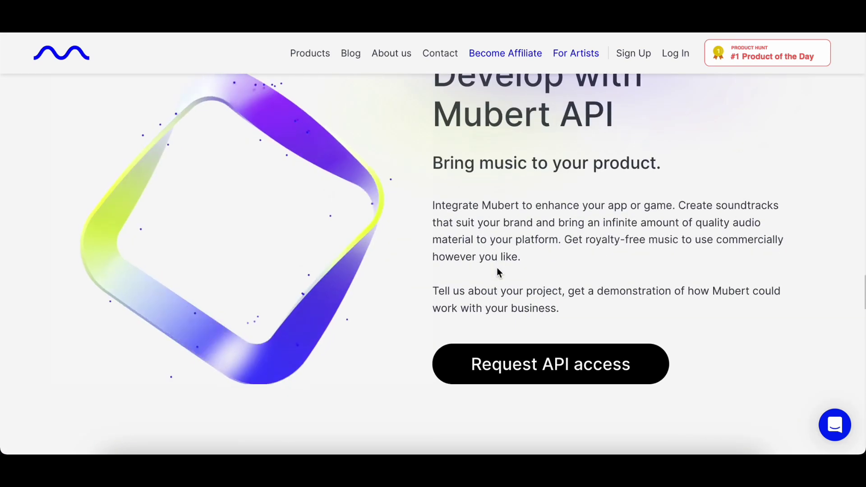
scroll(496, 271, up, 1)
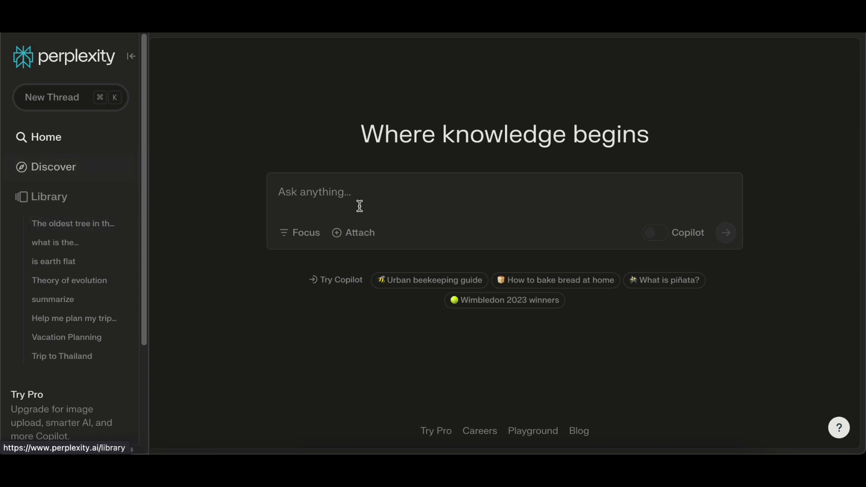
scroll(396, 265, up, 5)
scroll(420, 257, up, 5)
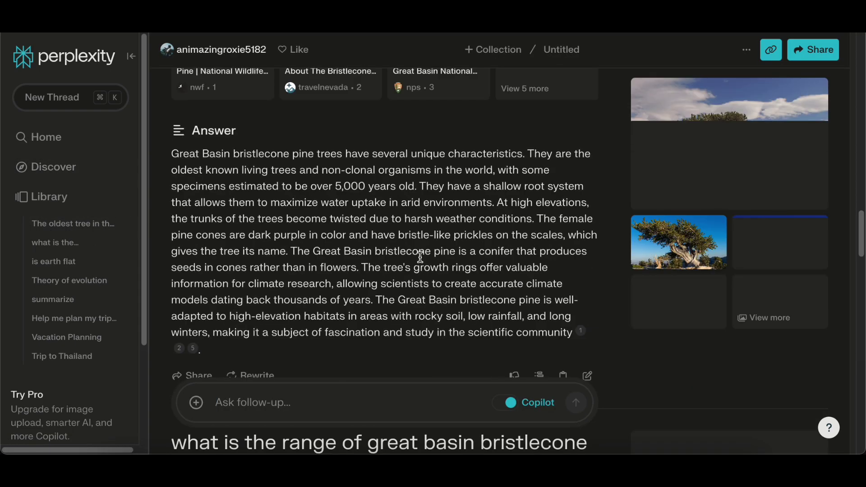
scroll(420, 256, up, 5)
scroll(420, 256, up, 5)
scroll(419, 256, up, 5)
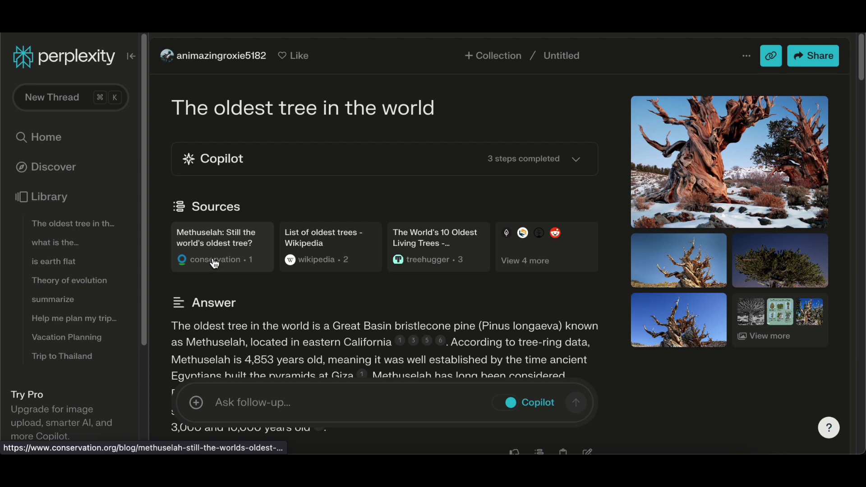
scroll(451, 178, down, 3)
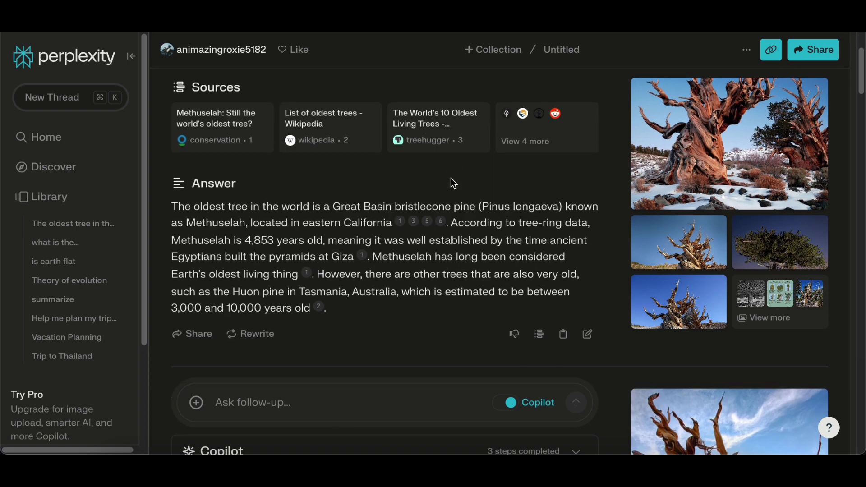
scroll(451, 178, down, 1)
- Show Perplexity's Discover feed of trending stories
click(53, 167)
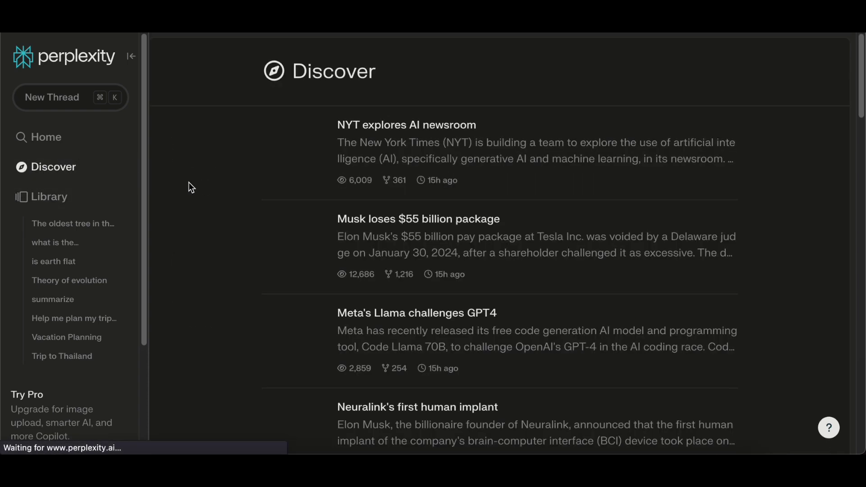
scroll(350, 176, down, 4)
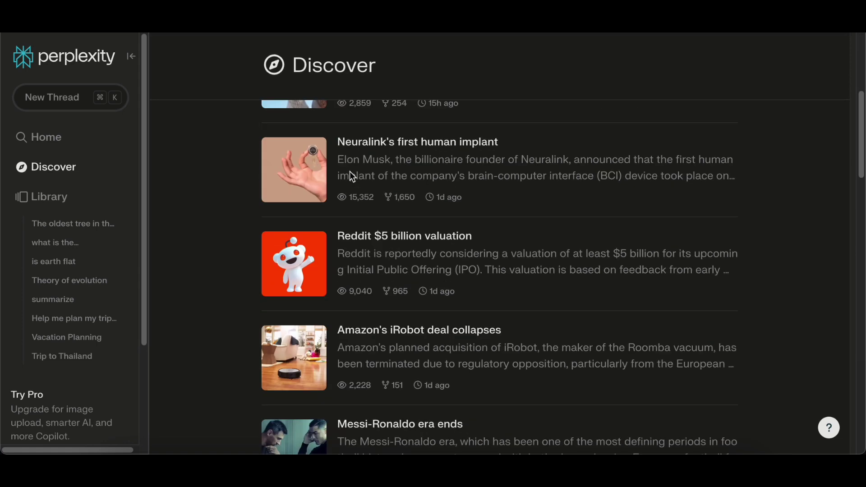
scroll(350, 176, down, 2)
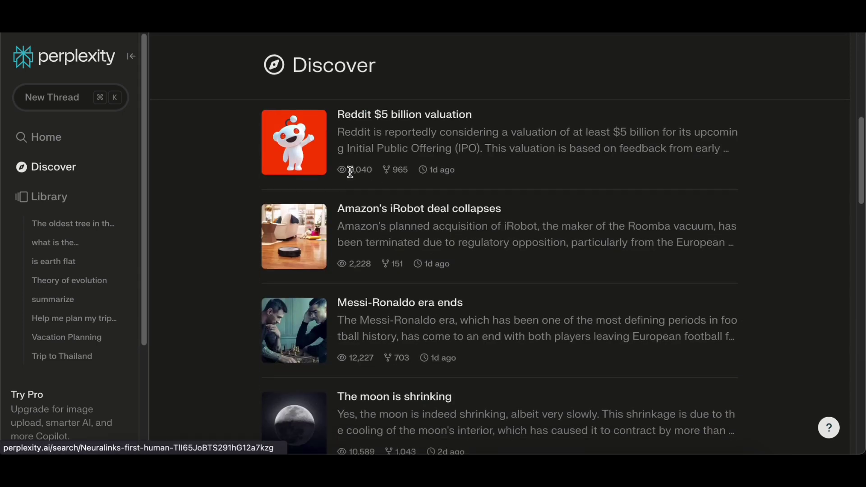
scroll(350, 173, down, 2)
scroll(349, 174, down, 1)
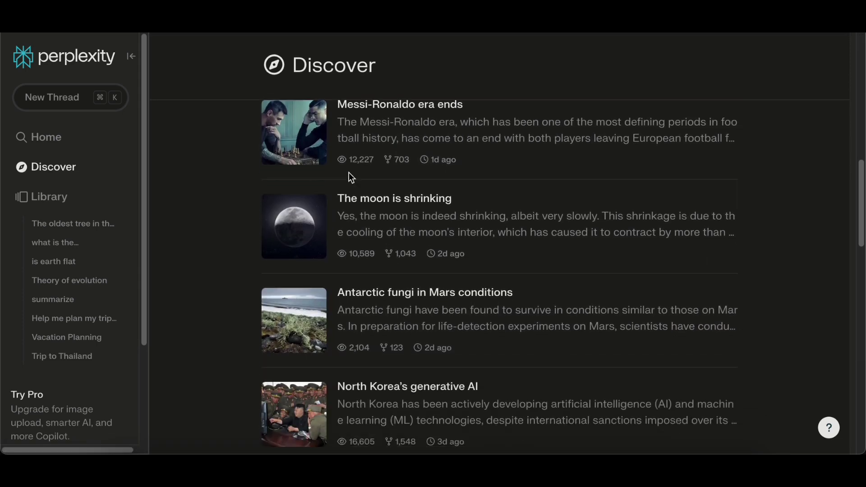
scroll(348, 175, down, 1)
scroll(349, 175, down, 3)
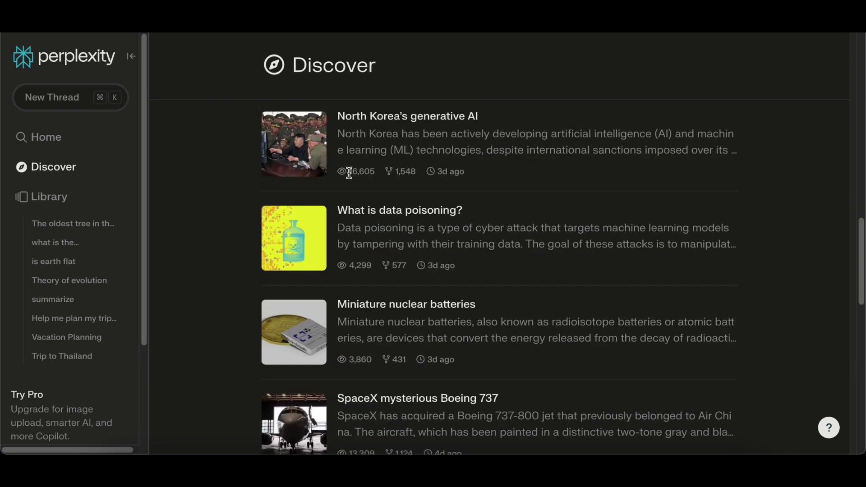
scroll(348, 173, down, 3)
scroll(349, 177, down, 3)
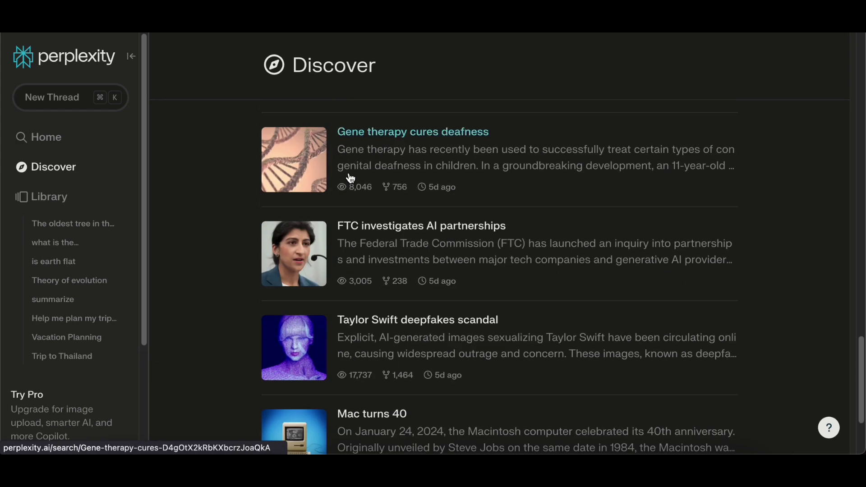
scroll(350, 178, down, 2)
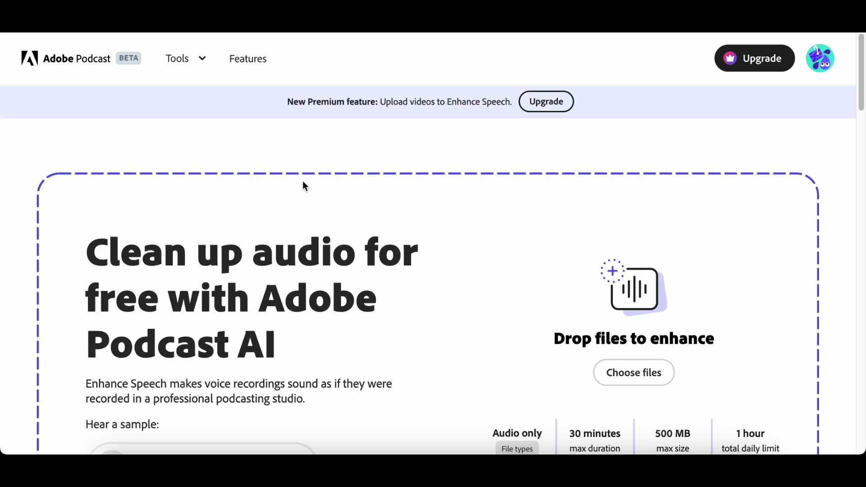
scroll(303, 180, down, 2)
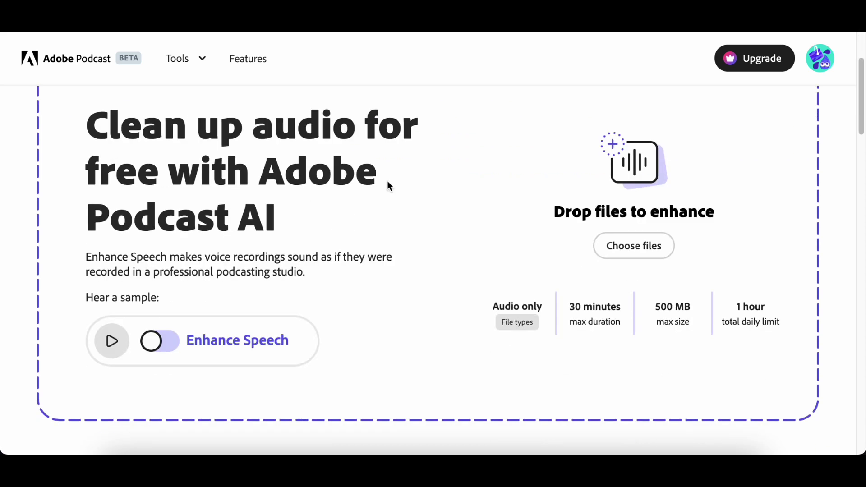
scroll(387, 182, down, 2)
scroll(384, 184, down, 1)
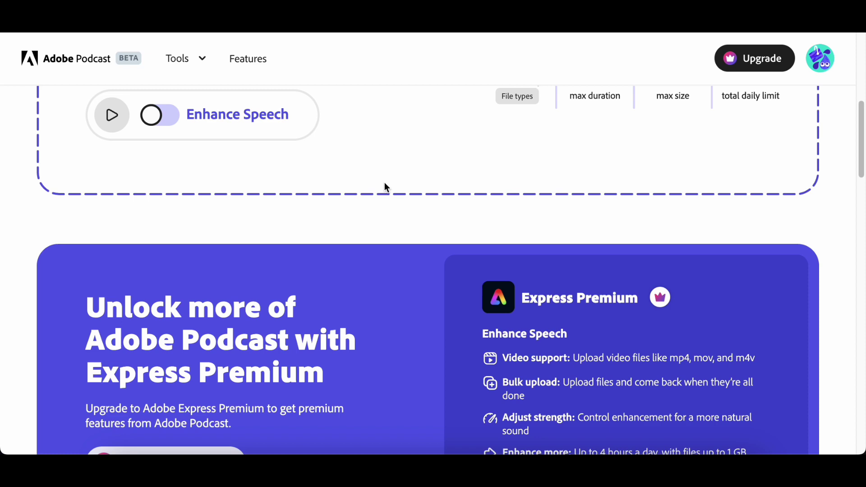
scroll(384, 183, up, 1)
scroll(384, 184, down, 2)
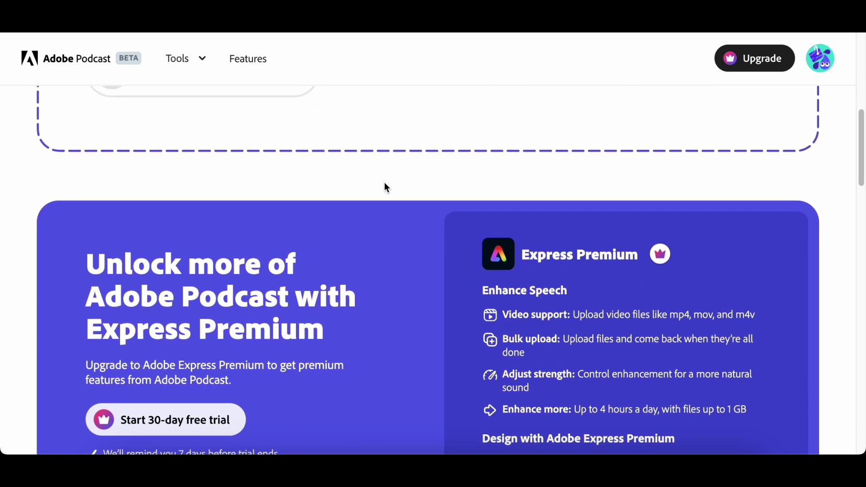
scroll(384, 187, down, 2)
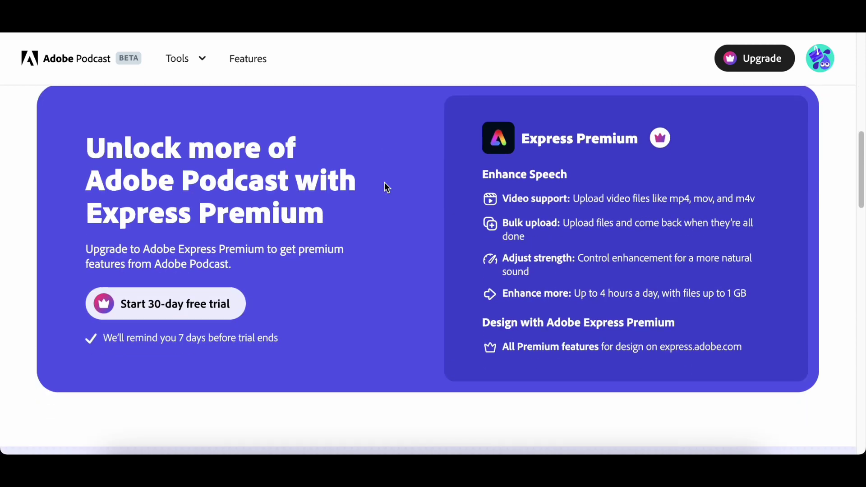
scroll(384, 182, down, 2)
scroll(384, 182, down, 1)
scroll(384, 182, down, 1)
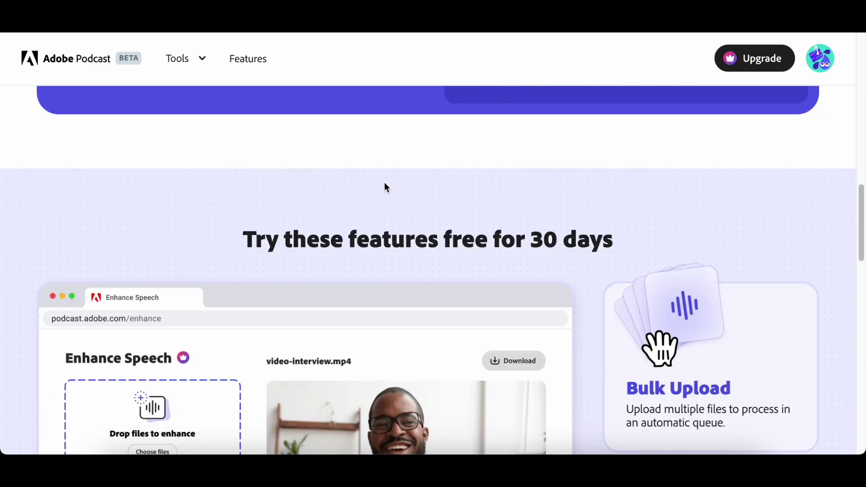
scroll(384, 182, down, 2)
scroll(385, 187, down, 2)
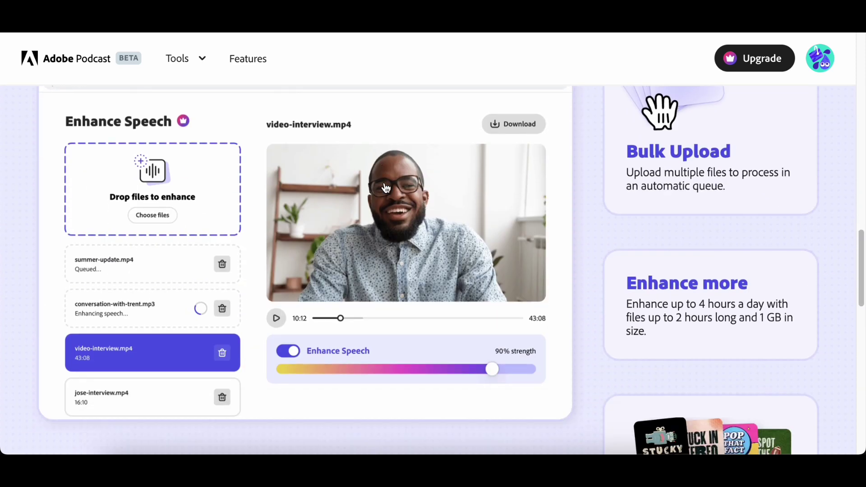
scroll(384, 187, up, 1)
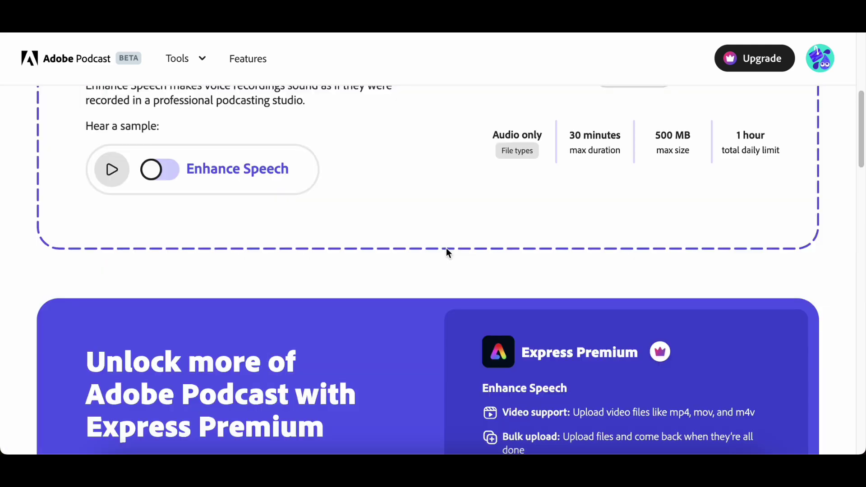
scroll(447, 251, down, 8)
scroll(446, 251, down, 6)
scroll(446, 252, down, 3)
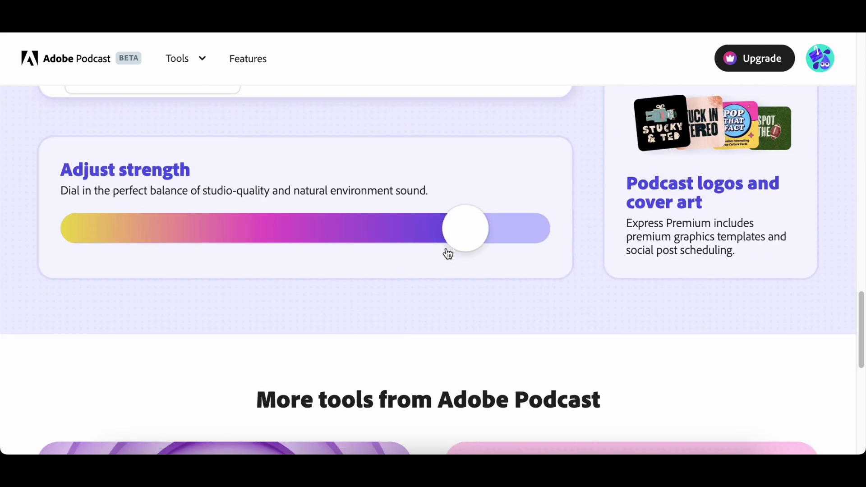
scroll(446, 251, up, 1)
drag(450, 260, 263, 261)
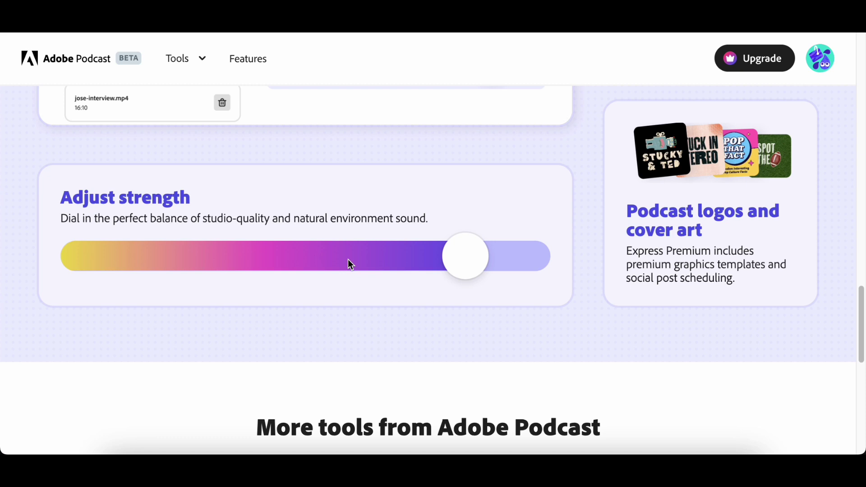
scroll(348, 259, down, 2)
scroll(476, 263, down, 5)
scroll(477, 264, up, 1)
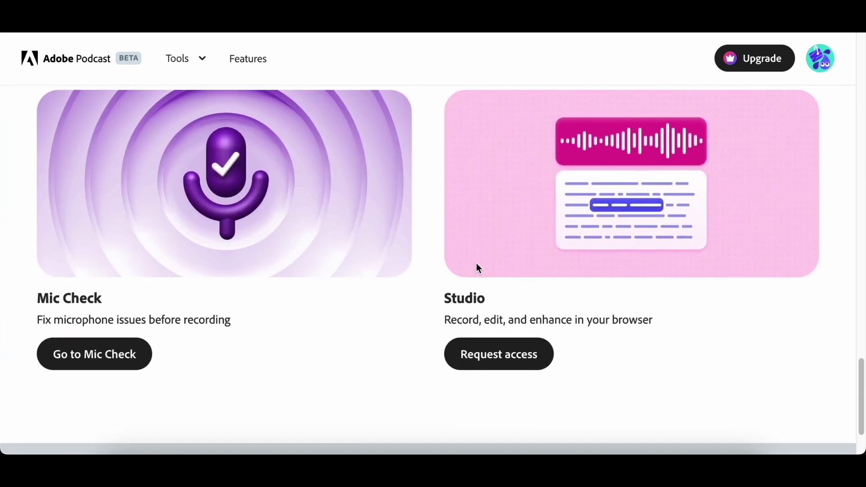
scroll(476, 265, down, 2)
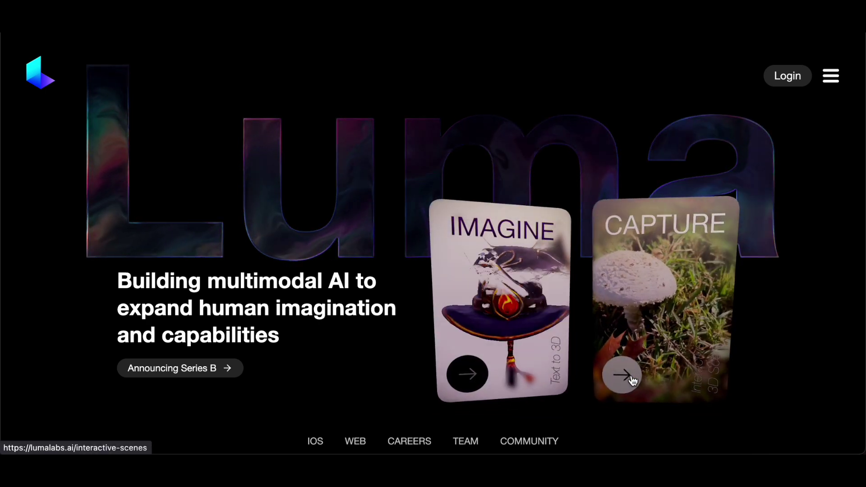
- Go from the CAPTURE card to Luma's Interactive Scenes 3D capture page
click(623, 372)
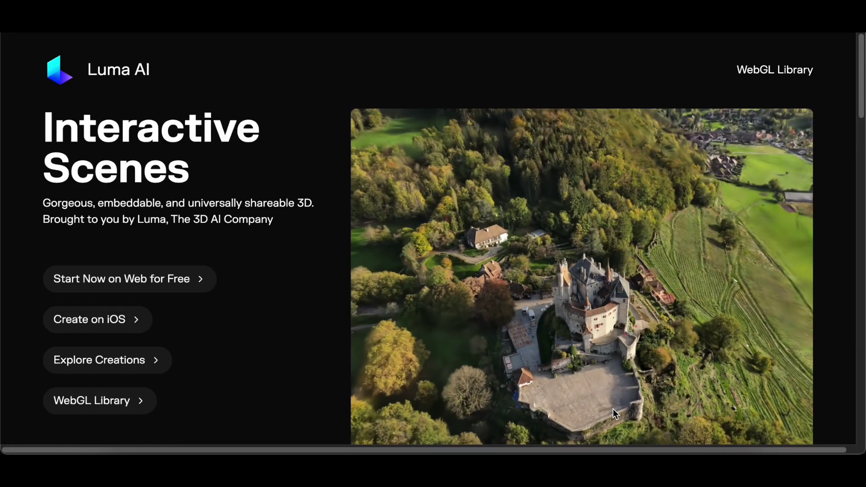
scroll(840, 212, down, 1)
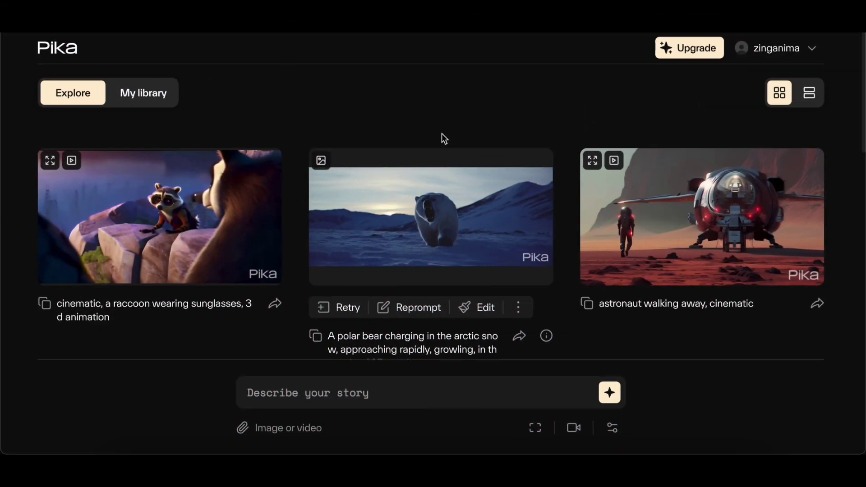
scroll(442, 133, down, 2)
scroll(440, 140, down, 2)
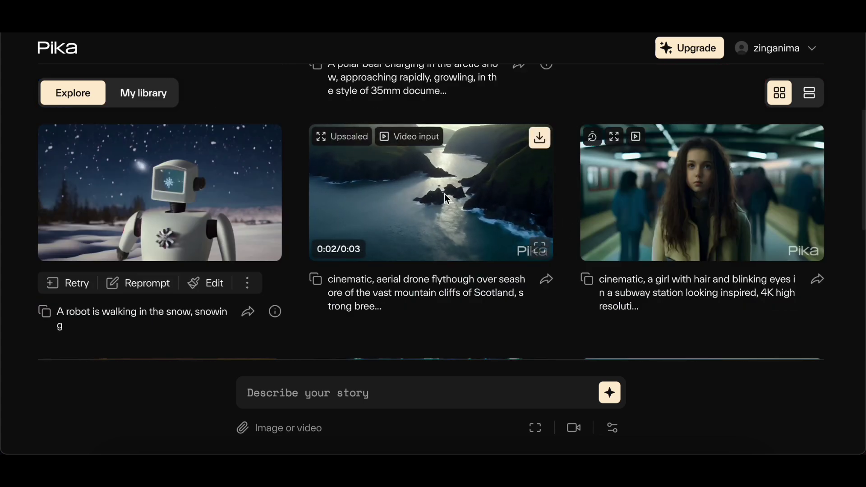
click(538, 247)
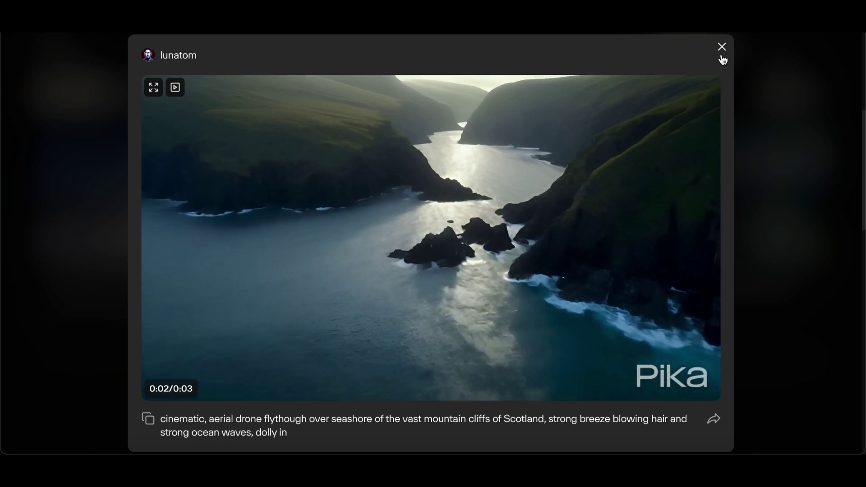
click(722, 47)
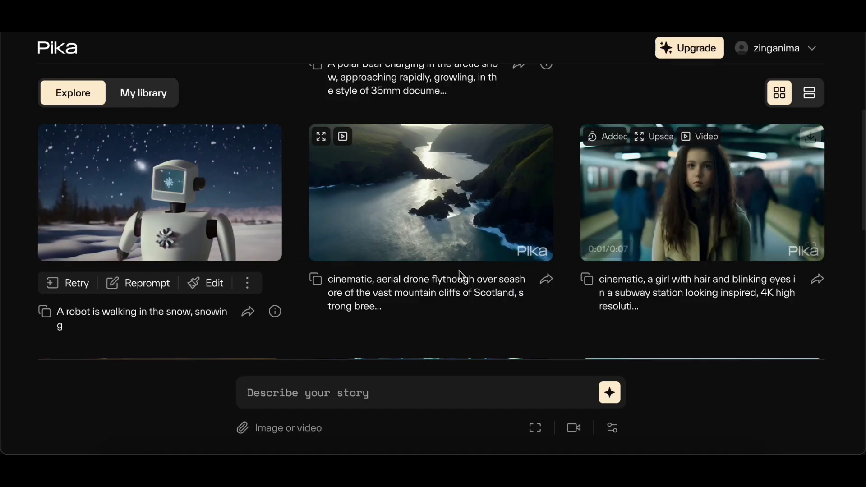
click(266, 248)
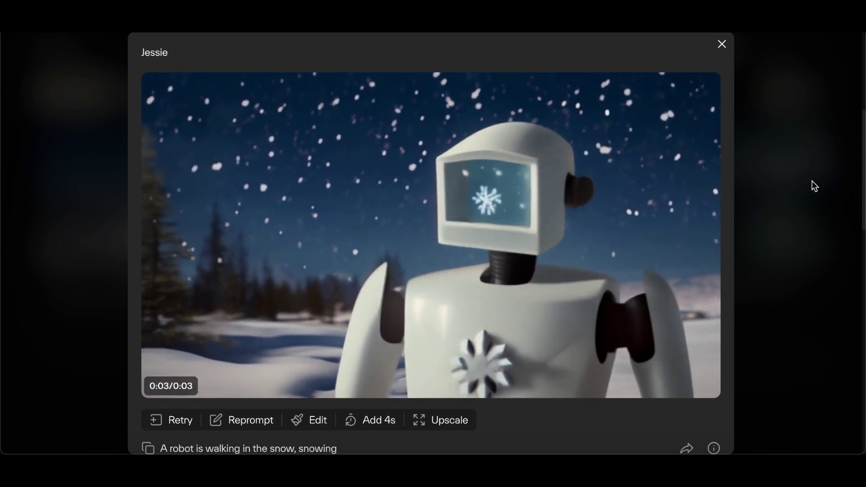
click(811, 181)
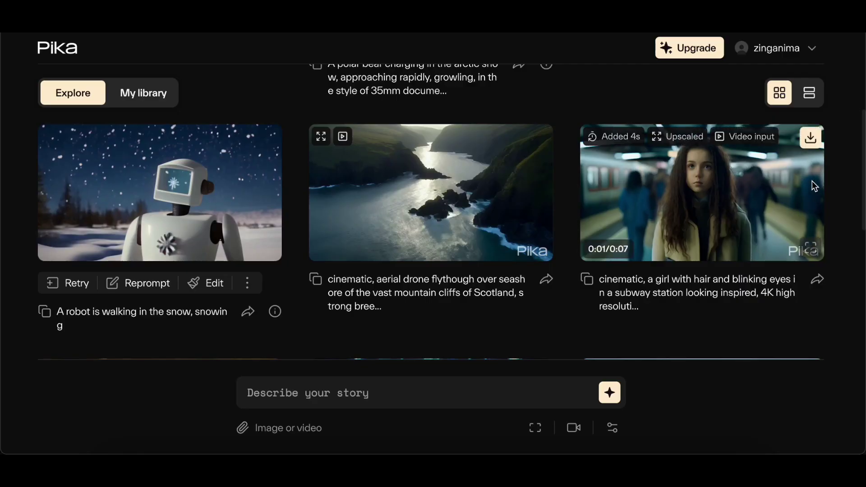
scroll(703, 225, down, 5)
mouse_move(431, 134)
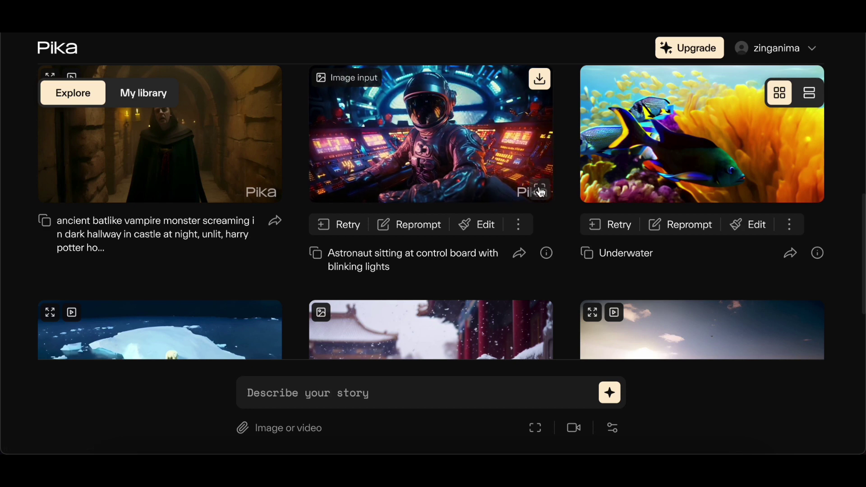
click(426, 150)
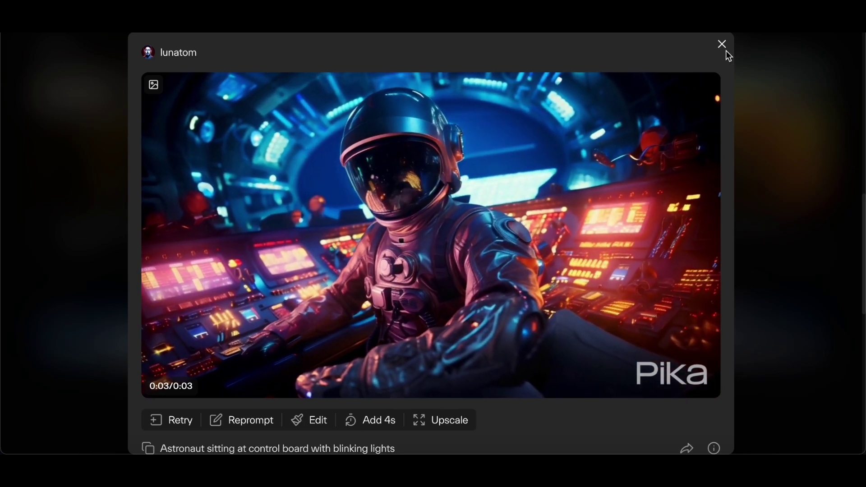
click(722, 45)
scroll(622, 176, down, 3)
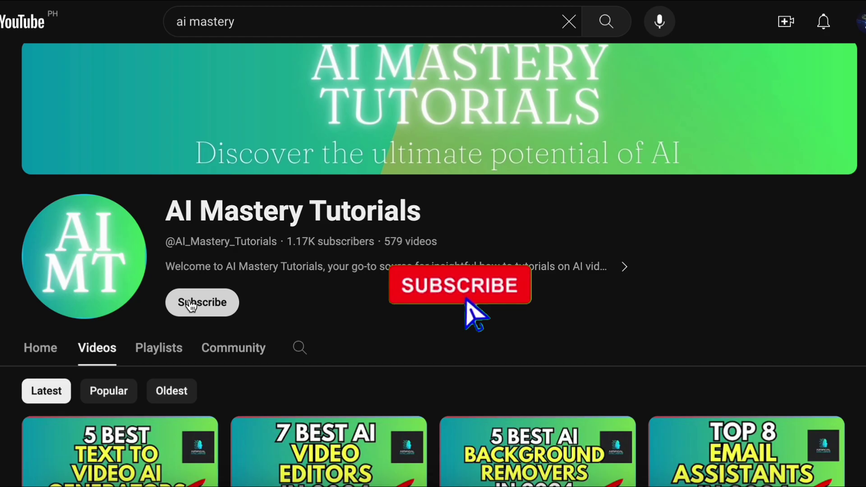
scroll(762, 263, down, 2)
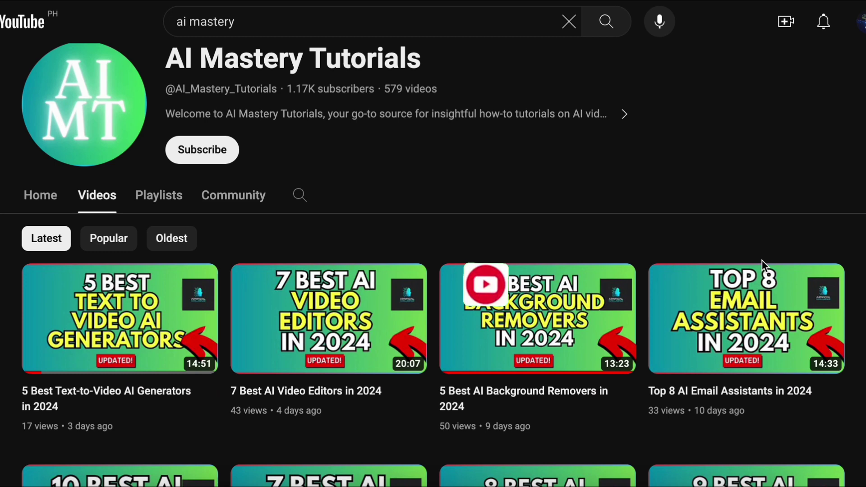
scroll(762, 263, down, 2)
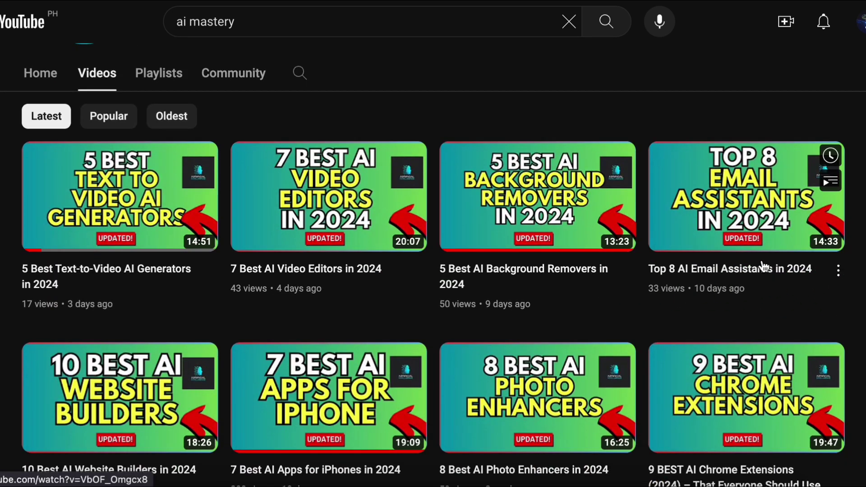
scroll(762, 266, down, 1)
scroll(762, 266, down, 2)
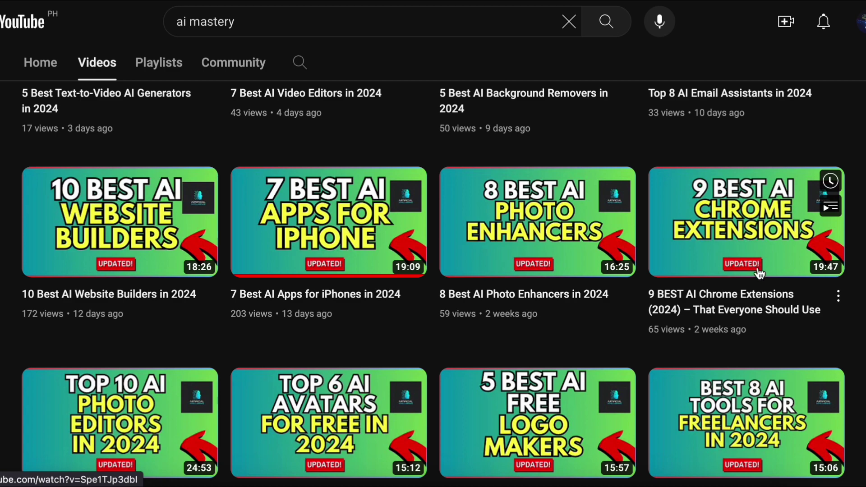
scroll(758, 272, down, 2)
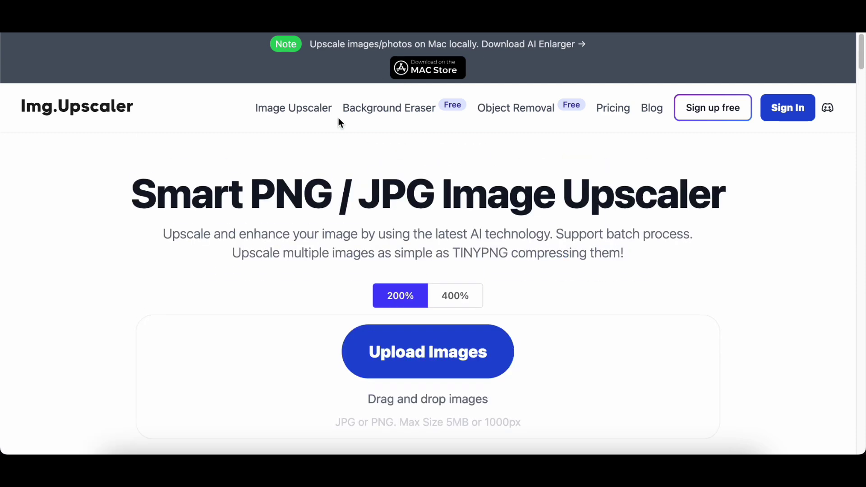
scroll(23, 291, down, 5)
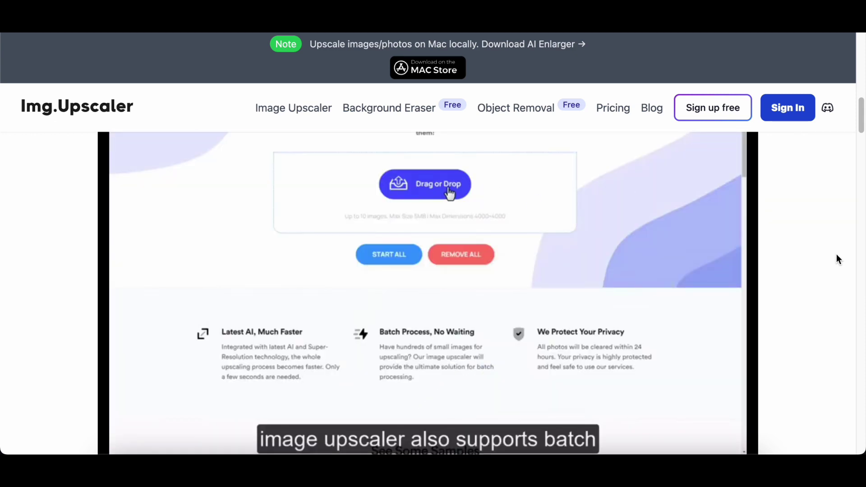
scroll(836, 255, down, 5)
scroll(836, 255, down, 5)
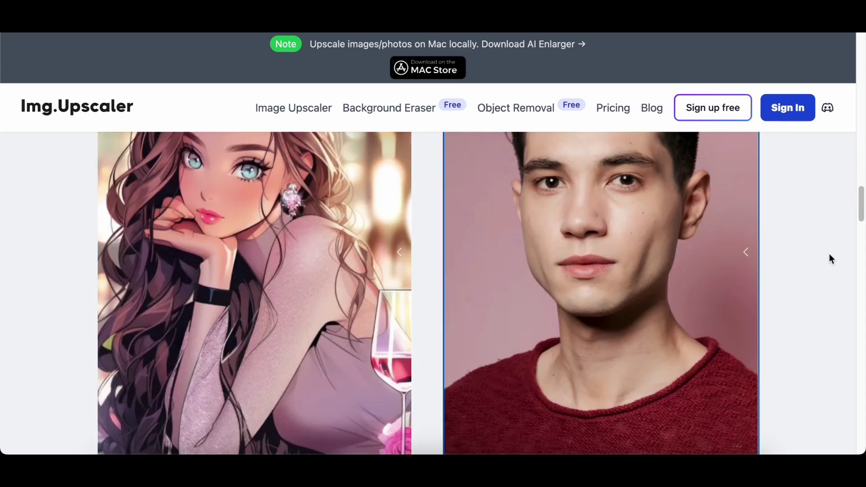
scroll(829, 256, down, 5)
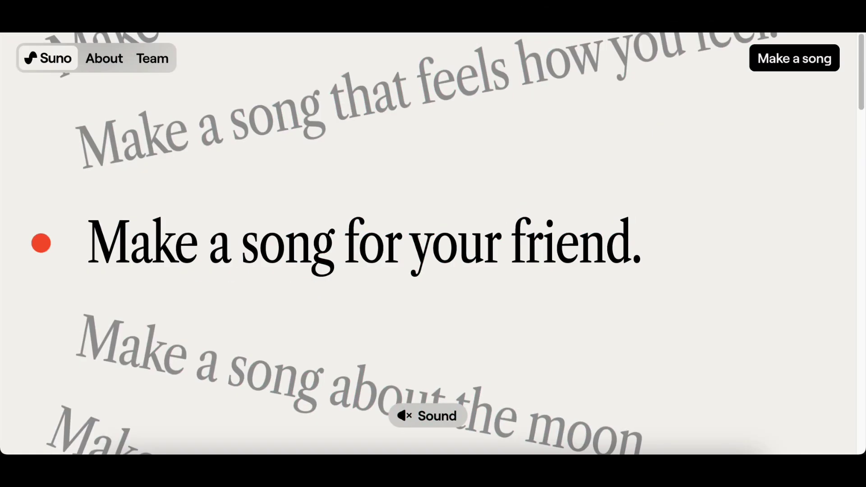
scroll(469, 272, down, 3)
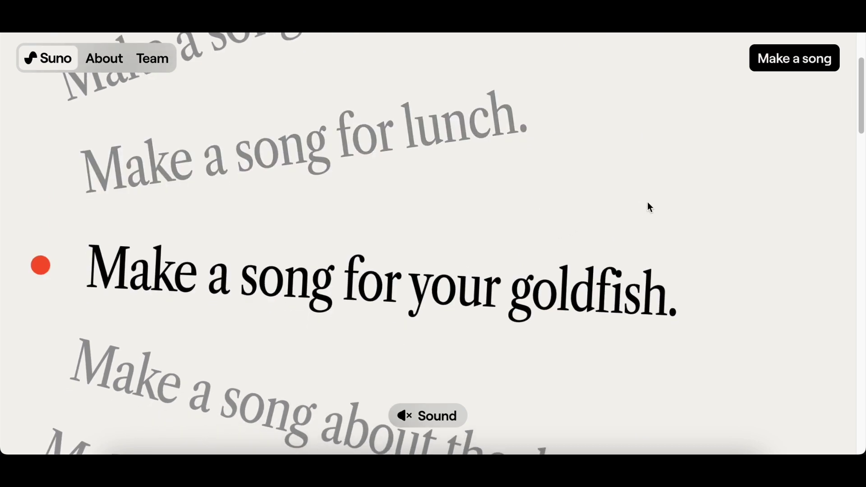
scroll(583, 211, down, 2)
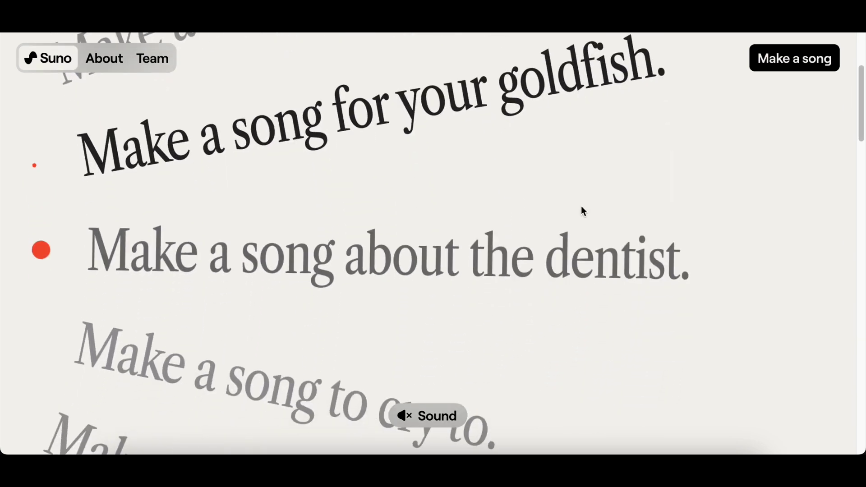
scroll(583, 211, down, 2)
scroll(581, 210, down, 2)
scroll(581, 210, down, 2)
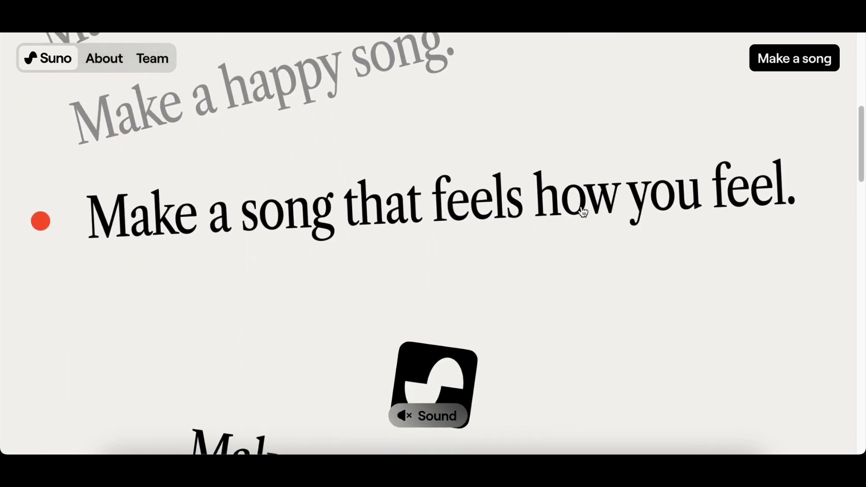
scroll(581, 211, down, 1)
scroll(566, 227, up, 2)
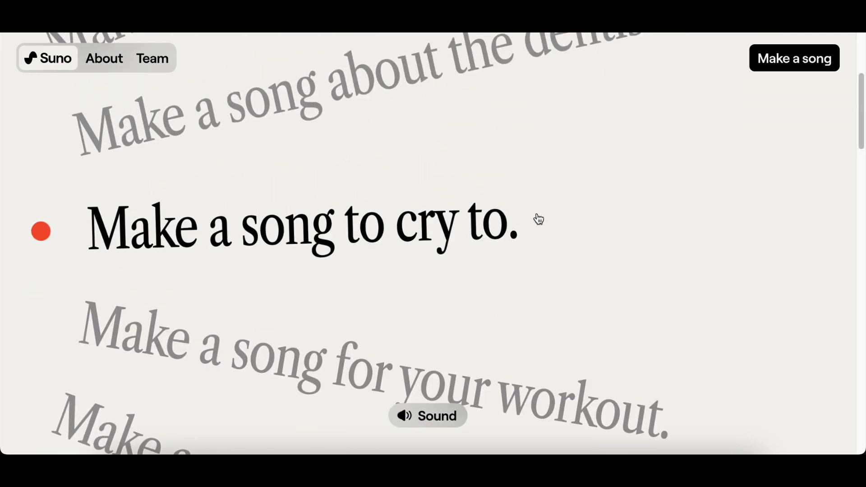
scroll(535, 227, up, 2)
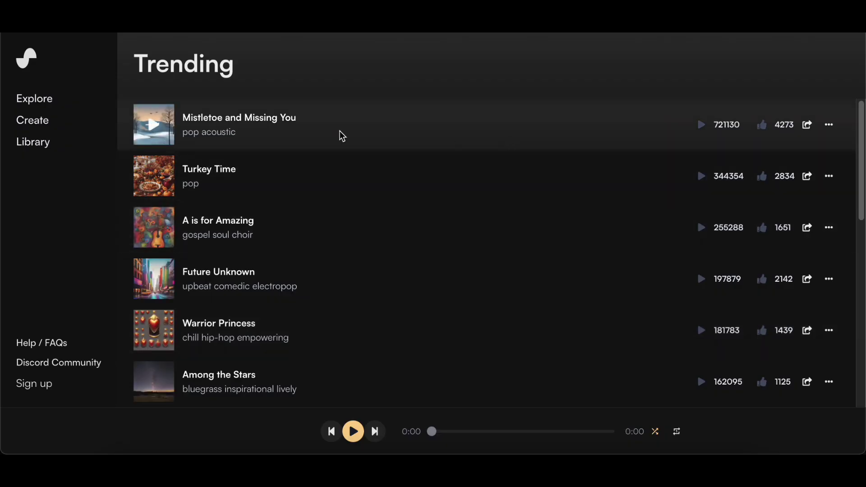
- Play Mistletoe and Missing You, then switch to Turkey Time with its lyrics shown
click(154, 128)
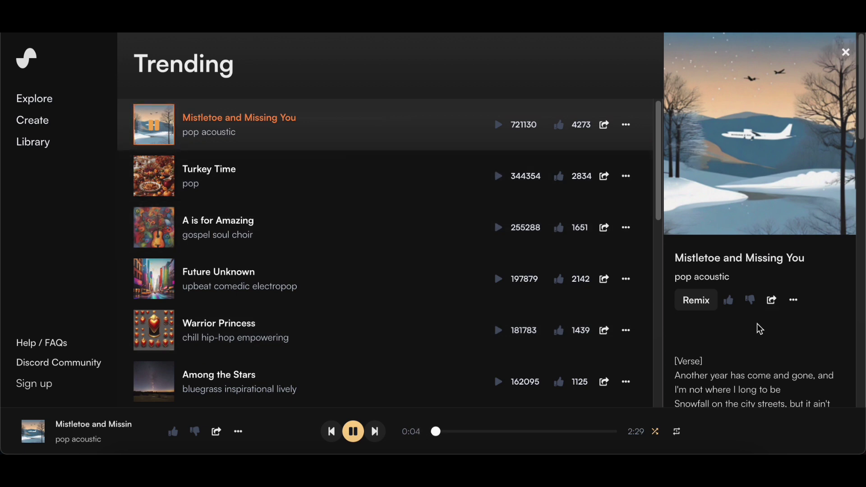
scroll(757, 328, down, 2)
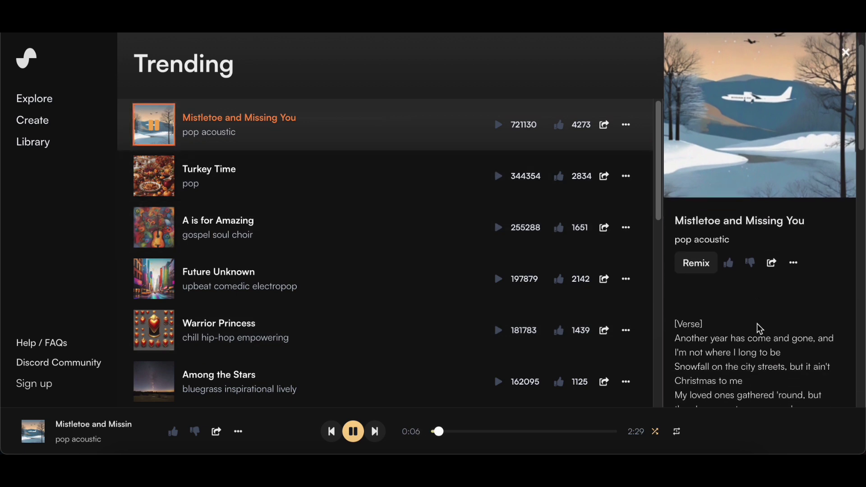
scroll(775, 329, down, 3)
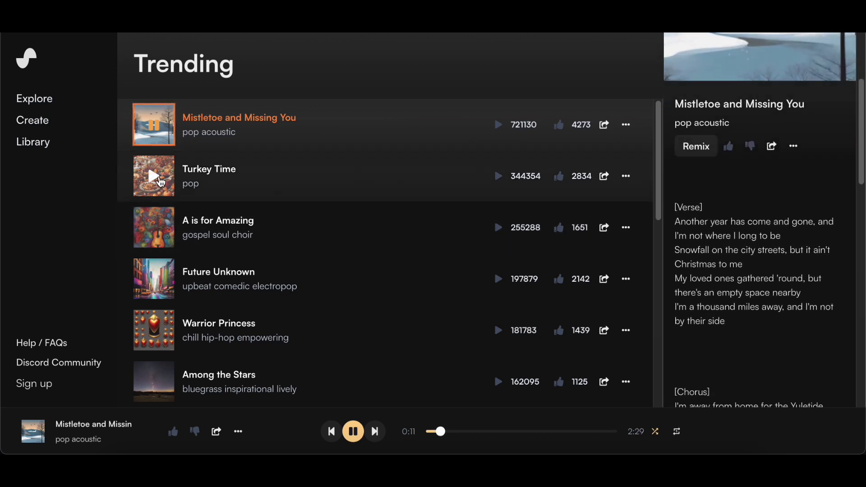
click(161, 181)
scroll(392, 200, down, 2)
scroll(392, 199, down, 3)
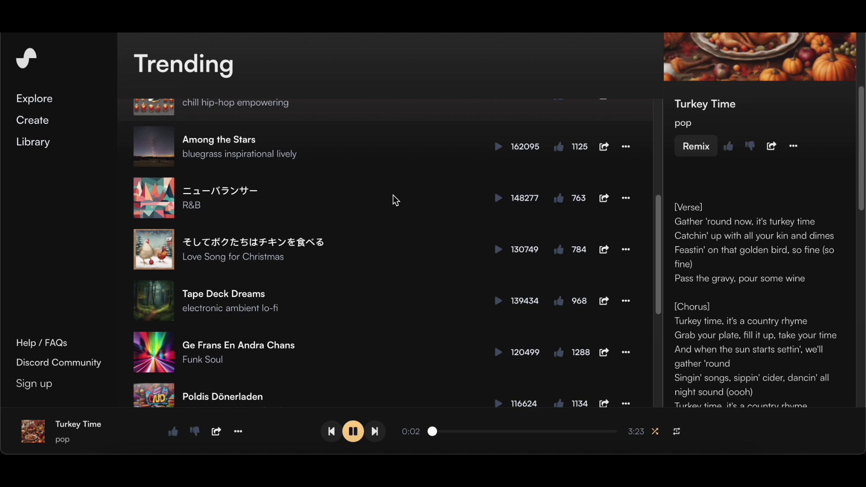
scroll(395, 200, down, 3)
scroll(394, 199, up, 5)
scroll(385, 246, up, 4)
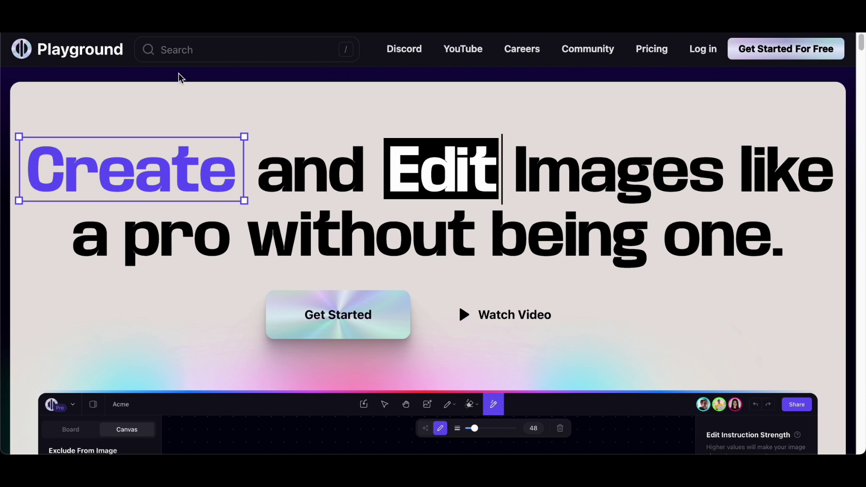
scroll(477, 160, down, 3)
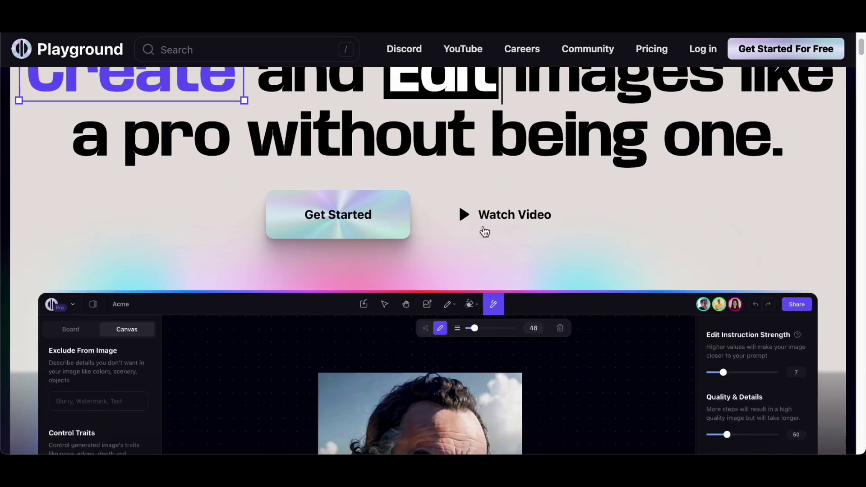
scroll(483, 231, down, 5)
scroll(483, 230, down, 3)
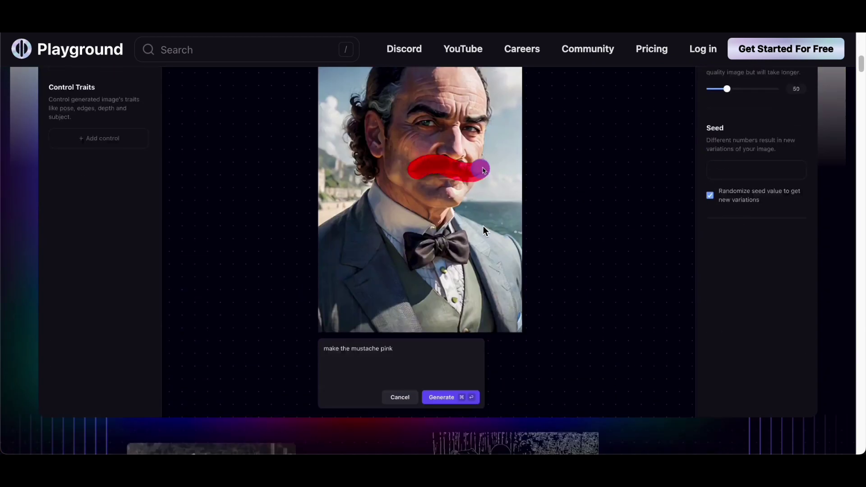
scroll(482, 231, up, 2)
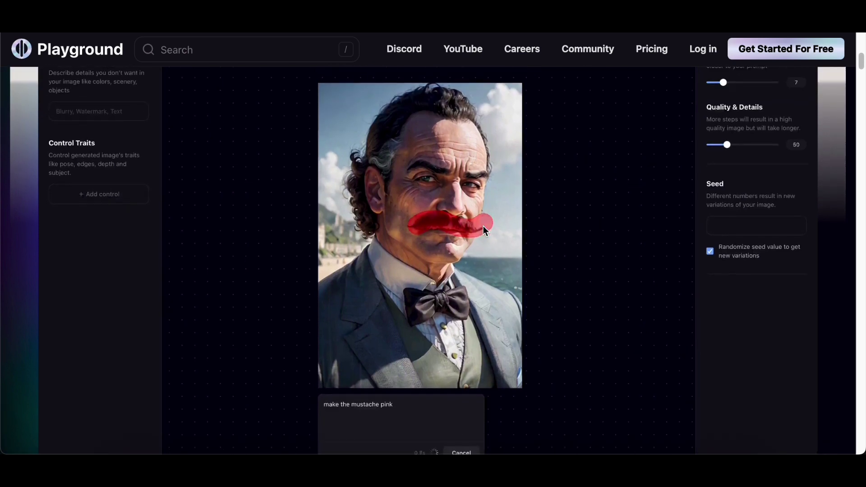
scroll(483, 226, down, 1)
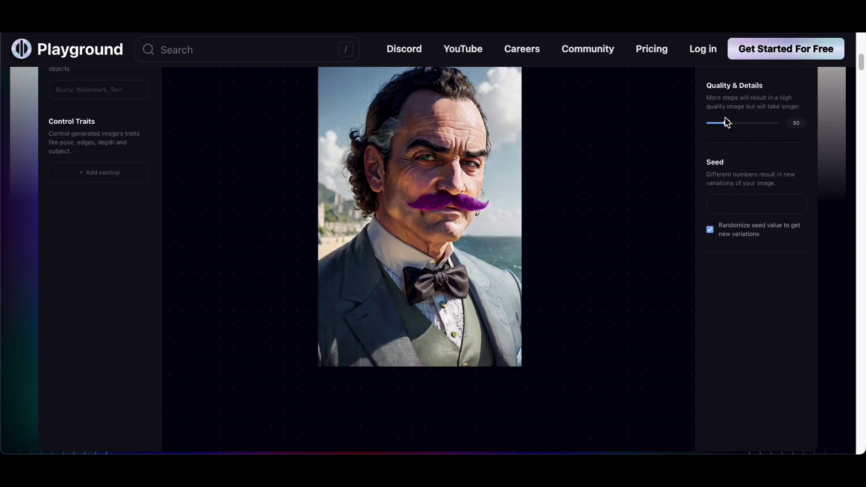
scroll(532, 199, down, 3)
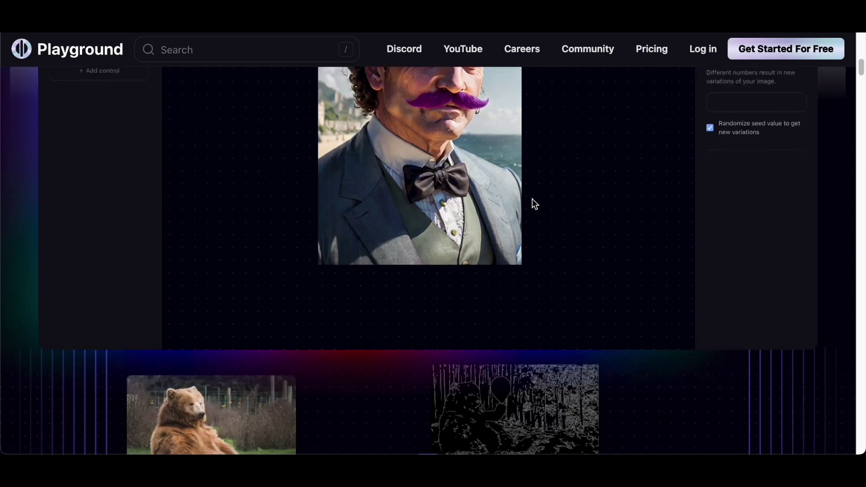
scroll(531, 200, down, 3)
scroll(532, 199, down, 3)
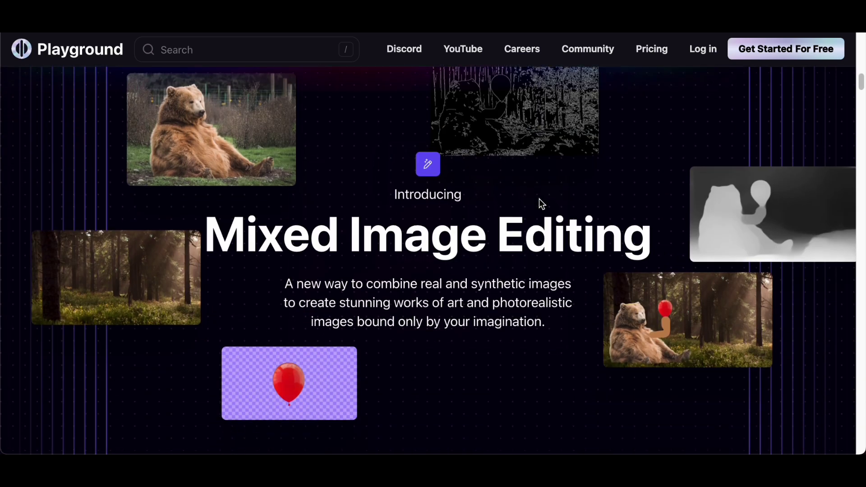
scroll(615, 191, down, 3)
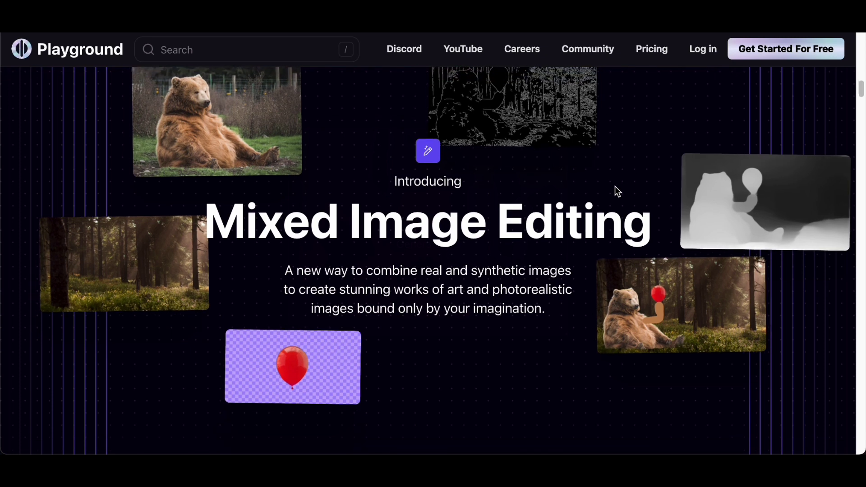
scroll(615, 191, down, 2)
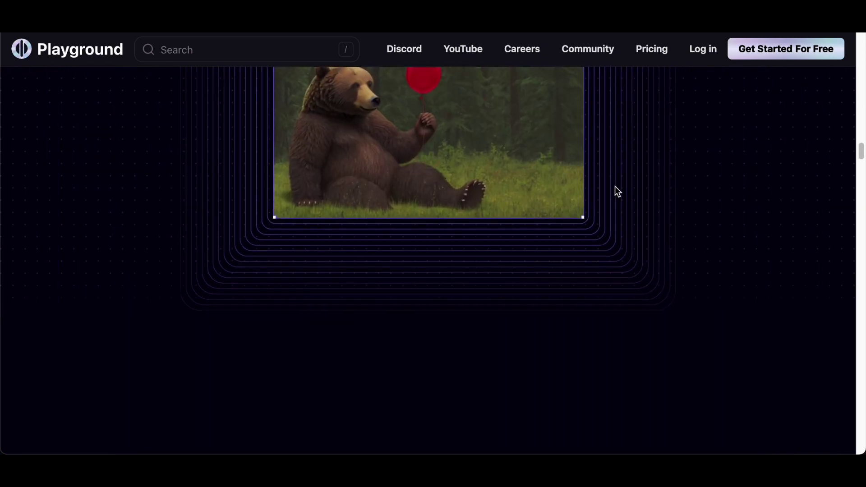
scroll(615, 186, down, 2)
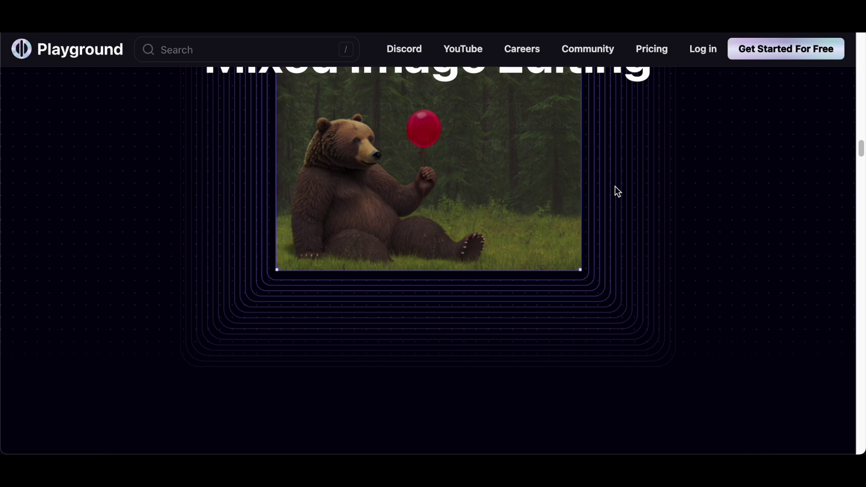
scroll(615, 186, down, 1)
scroll(615, 186, down, 3)
scroll(614, 186, down, 2)
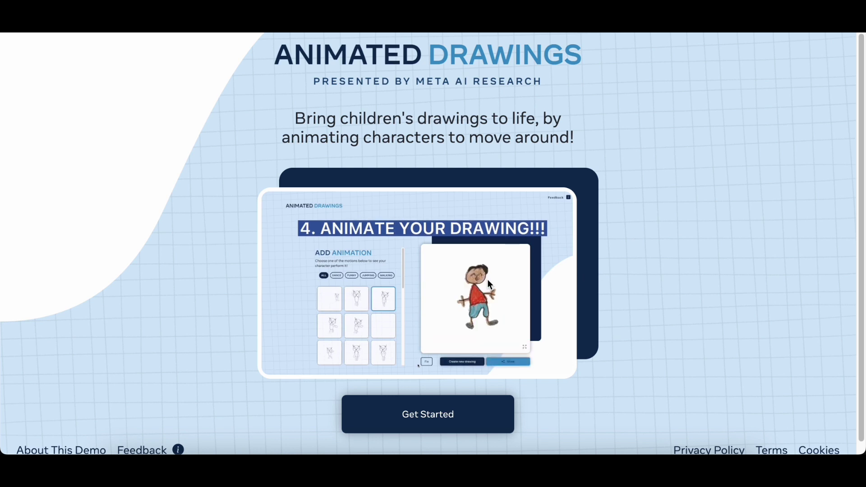
scroll(639, 244, down, 1)
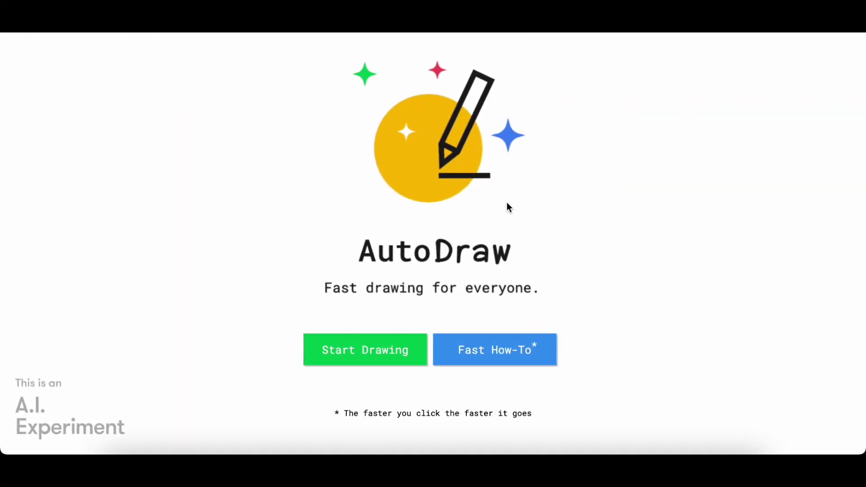
- Play the Fast How-To slides through colors, text, shapes, fill, to download and share
click(493, 349)
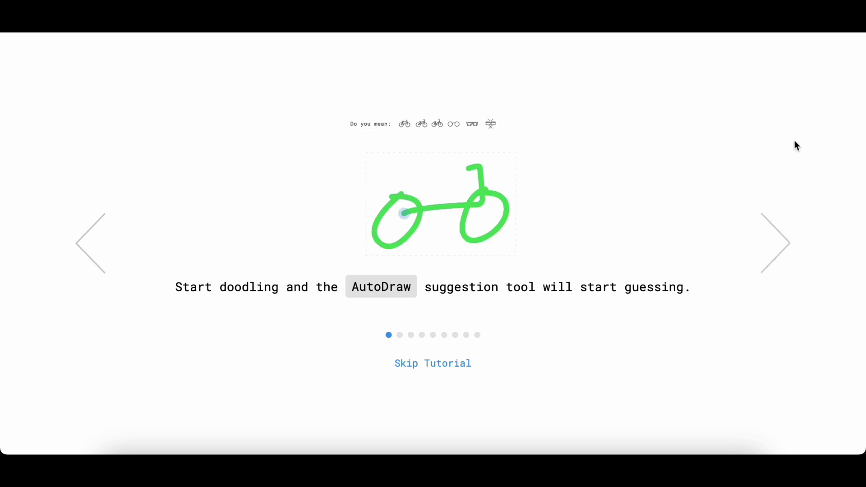
click(788, 249)
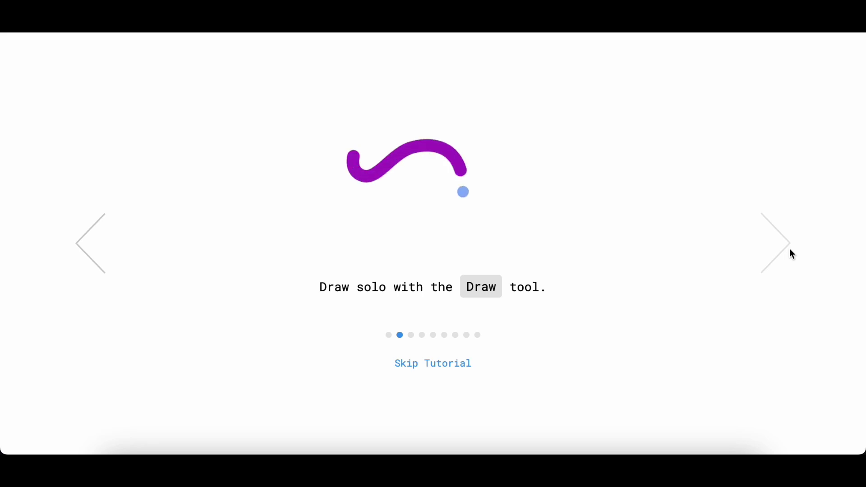
click(789, 253)
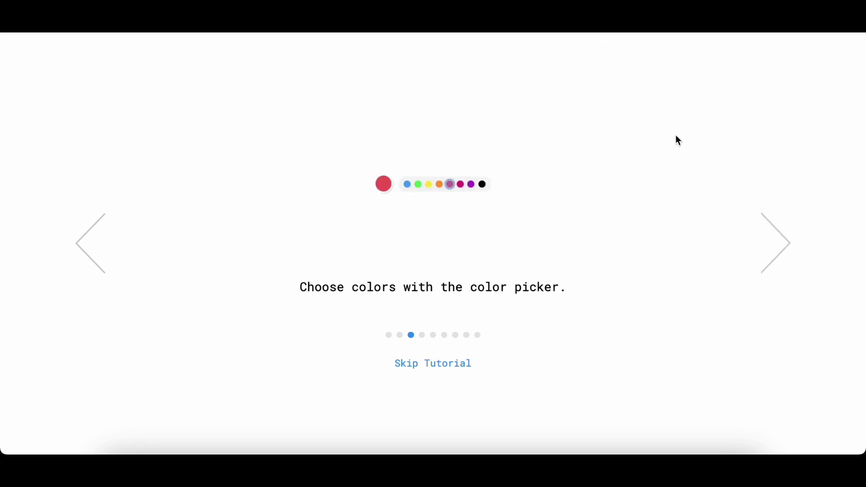
click(779, 241)
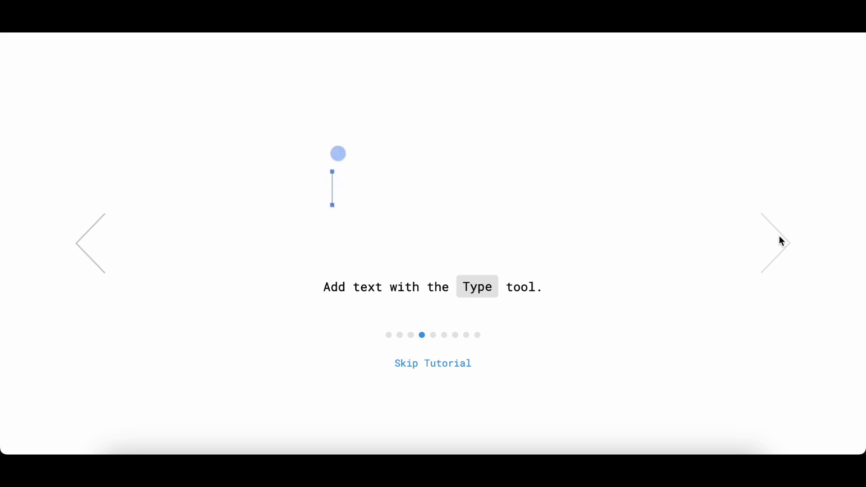
click(779, 240)
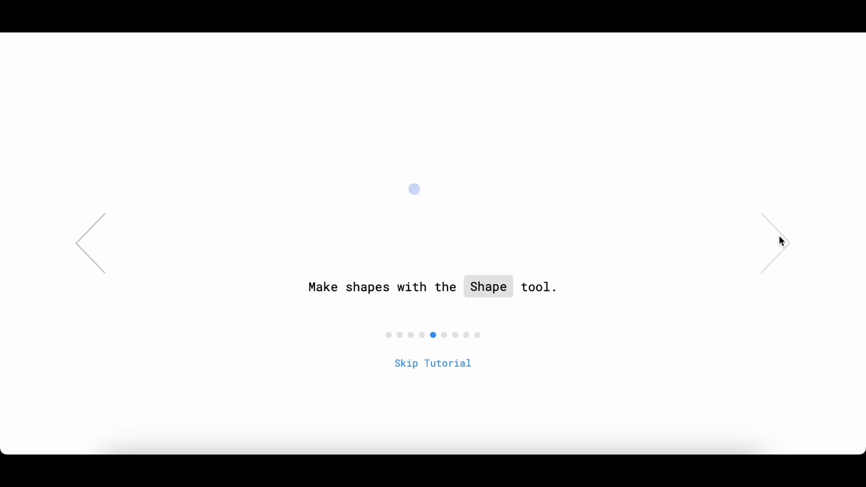
click(779, 241)
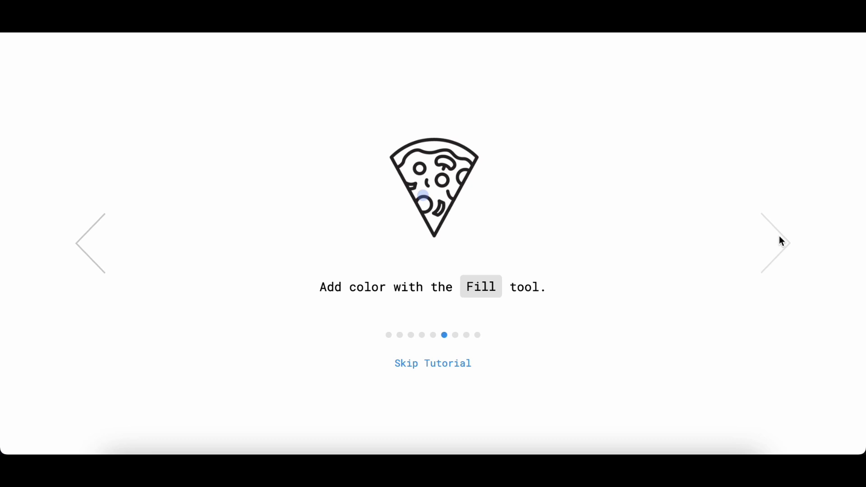
click(780, 236)
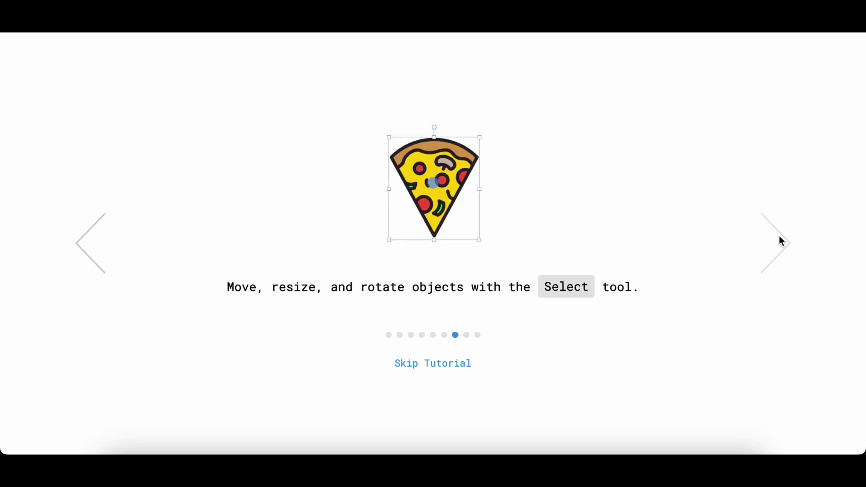
click(779, 236)
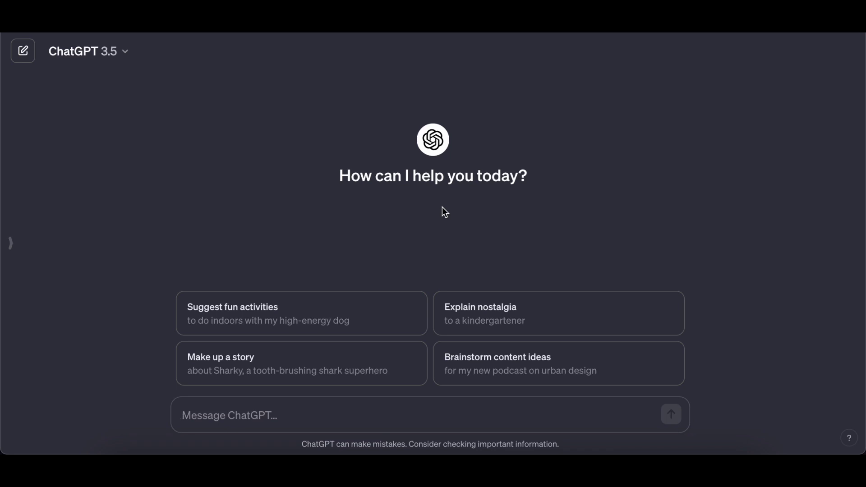
- Send the 'Suggest fun activities' card asking for indoor ideas for a high-energy dog
click(303, 305)
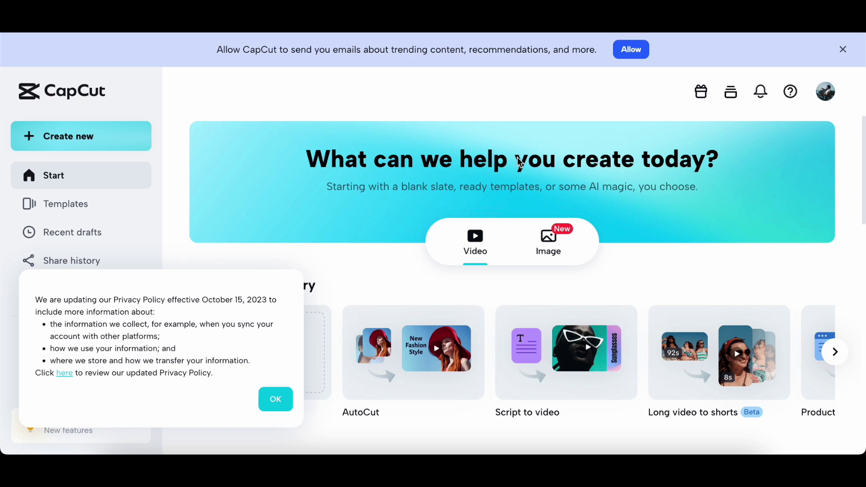
scroll(518, 156, down, 1)
scroll(518, 156, down, 2)
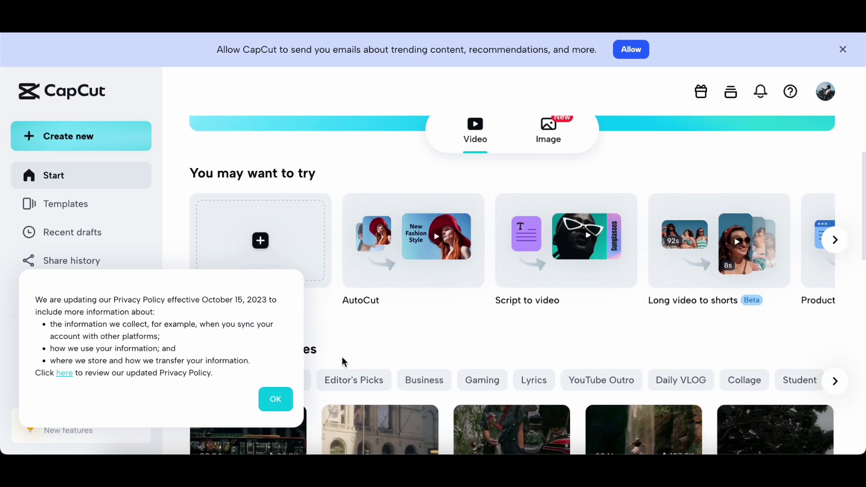
- Accept the privacy policy update notice with OK on CapCut's start page
click(275, 398)
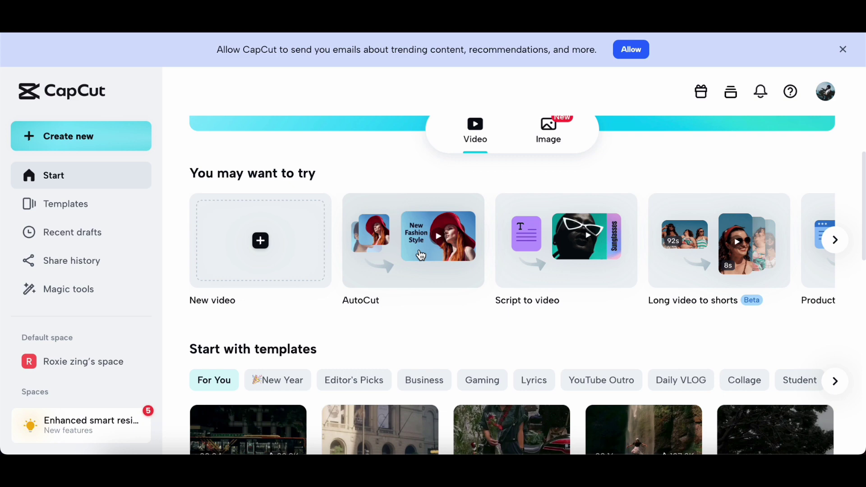
scroll(571, 262, down, 2)
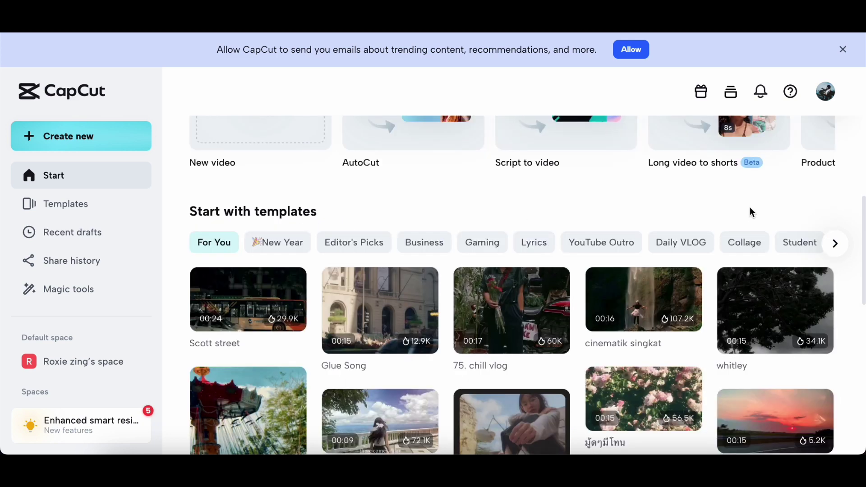
scroll(749, 207, down, 3)
scroll(749, 208, down, 2)
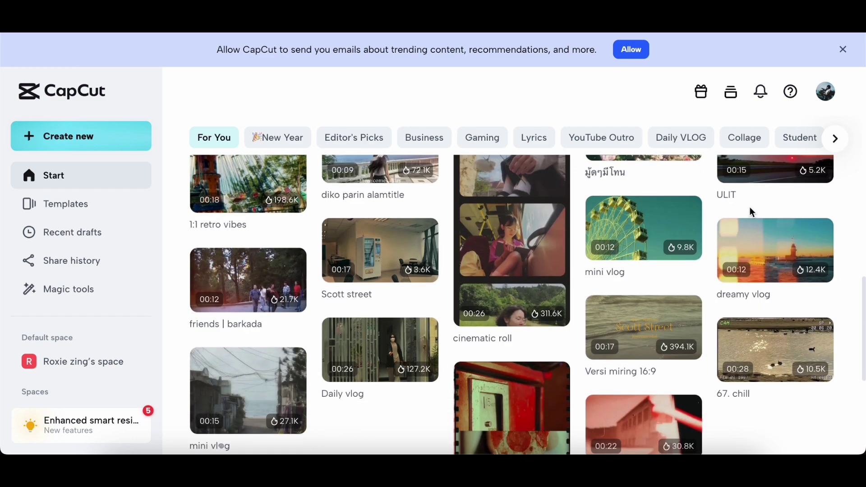
scroll(750, 212, down, 2)
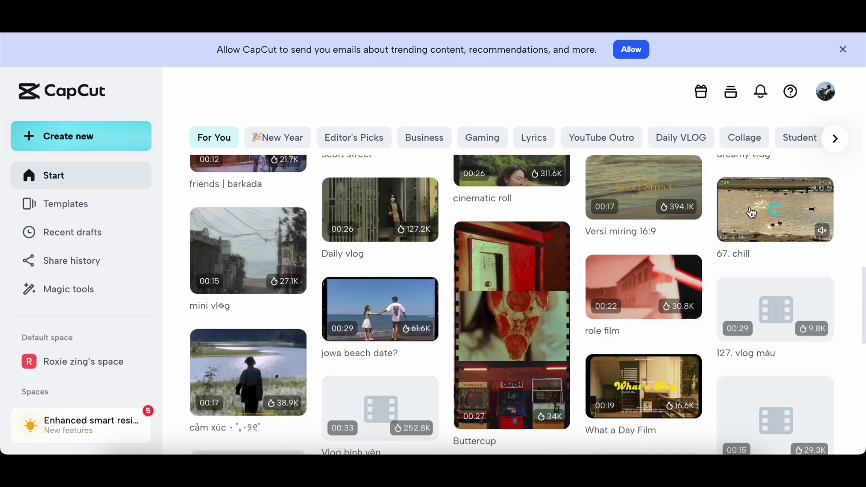
scroll(749, 212, down, 1)
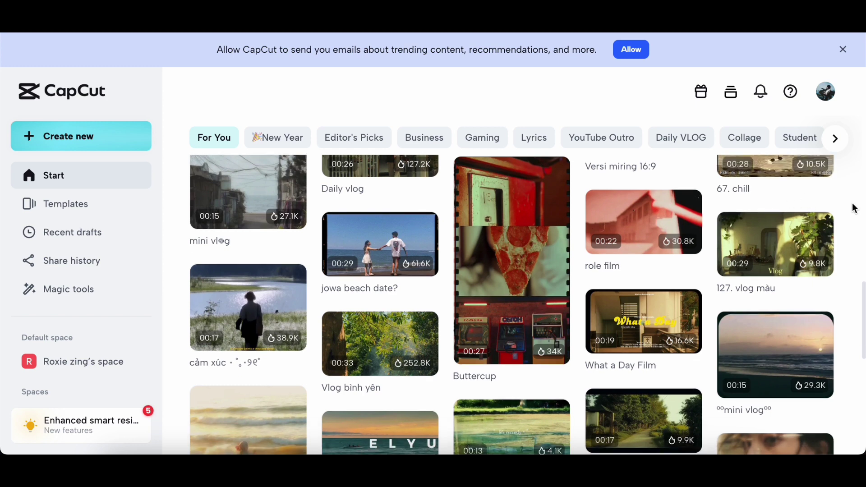
scroll(852, 207, down, 2)
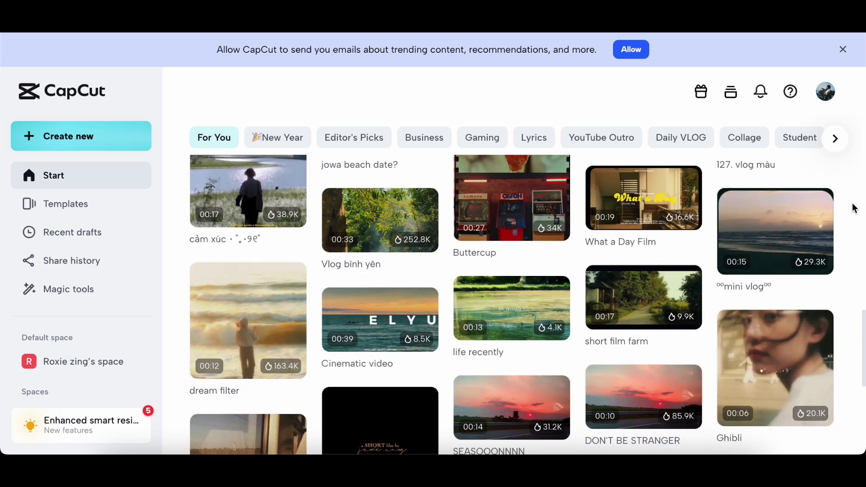
scroll(852, 207, down, 2)
scroll(852, 208, down, 2)
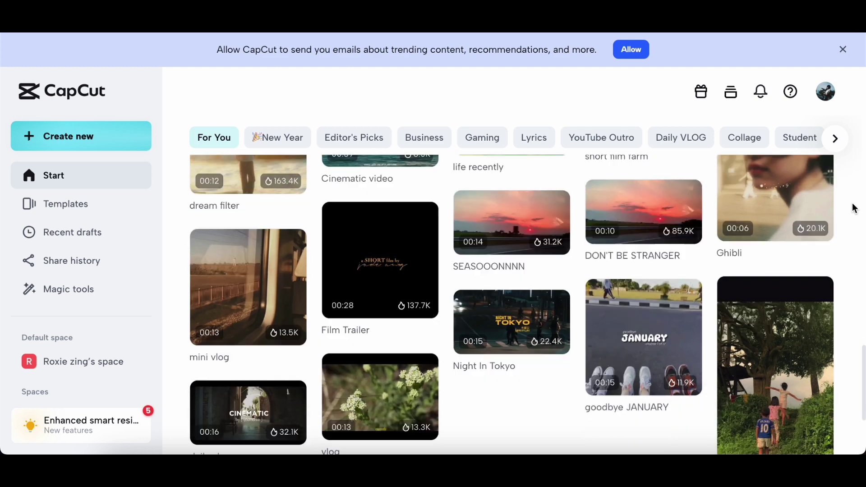
scroll(852, 208, down, 1)
scroll(852, 207, down, 4)
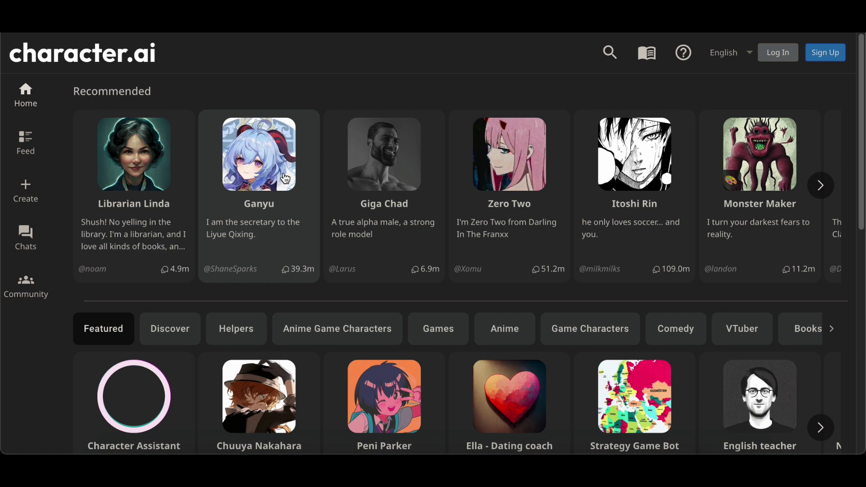
scroll(283, 176, down, 2)
scroll(283, 177, down, 2)
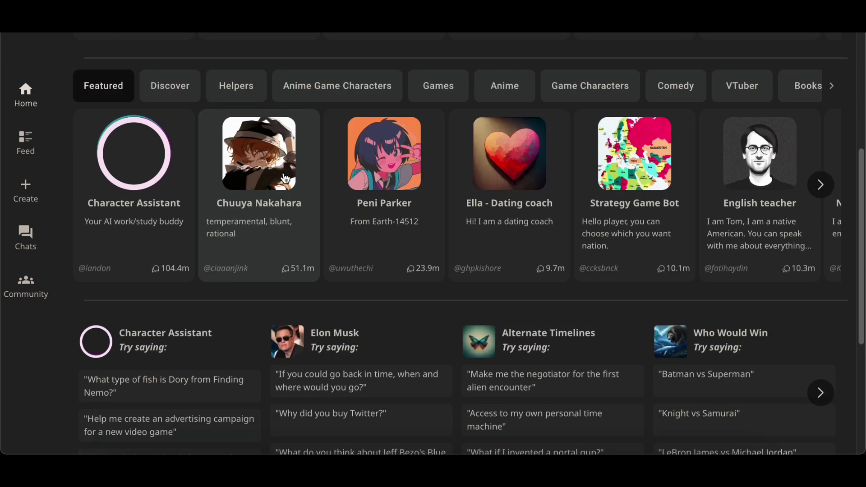
- Chat with Campfire Girl Takibi, sending 'hello' and then the name 'john'
click(820, 186)
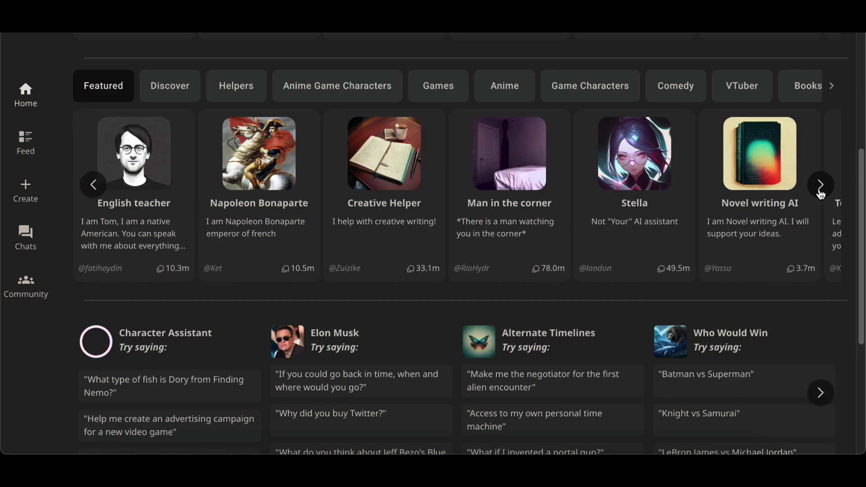
click(820, 185)
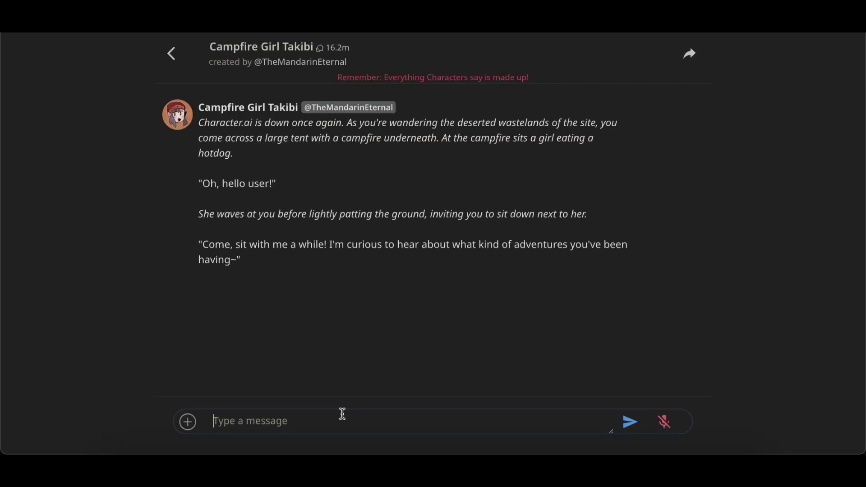
text(hello)
key(Return)
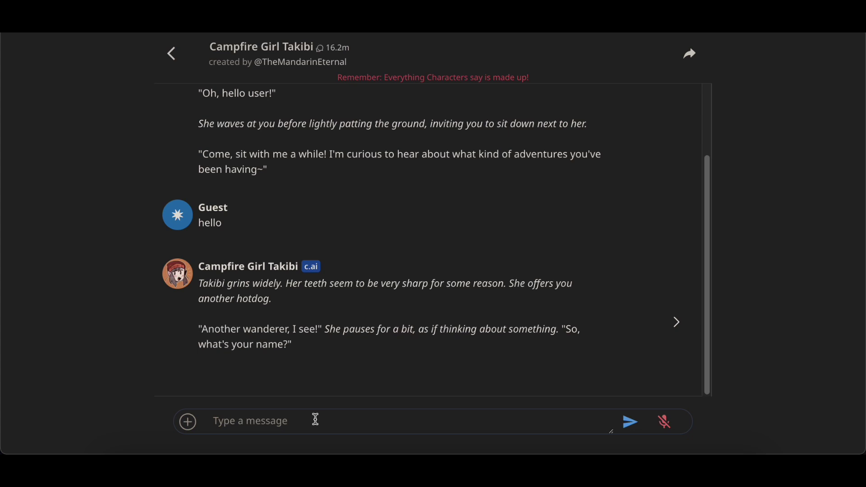
text(john)
key(Return)
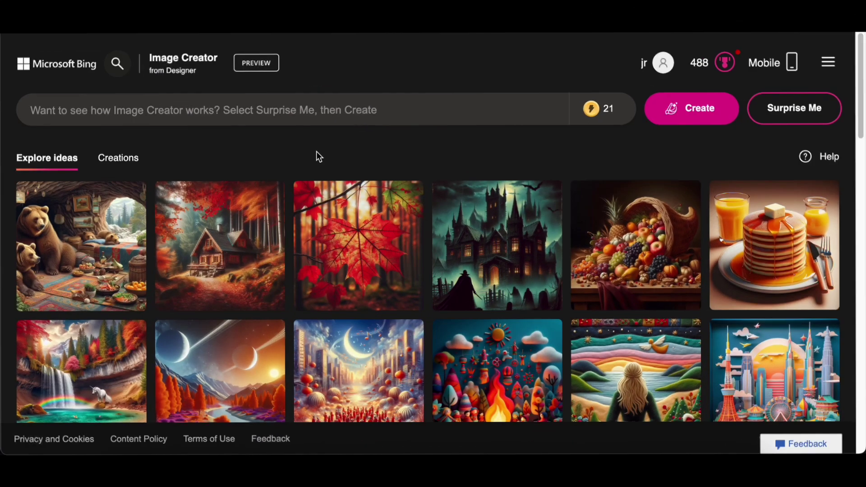
mouse_move(81, 245)
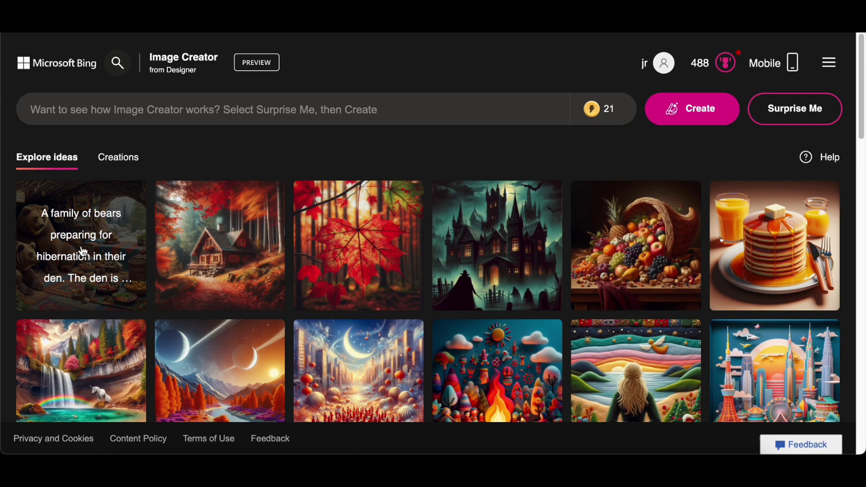
- View the bear family and diwali paper-art example images with their prompts
click(82, 251)
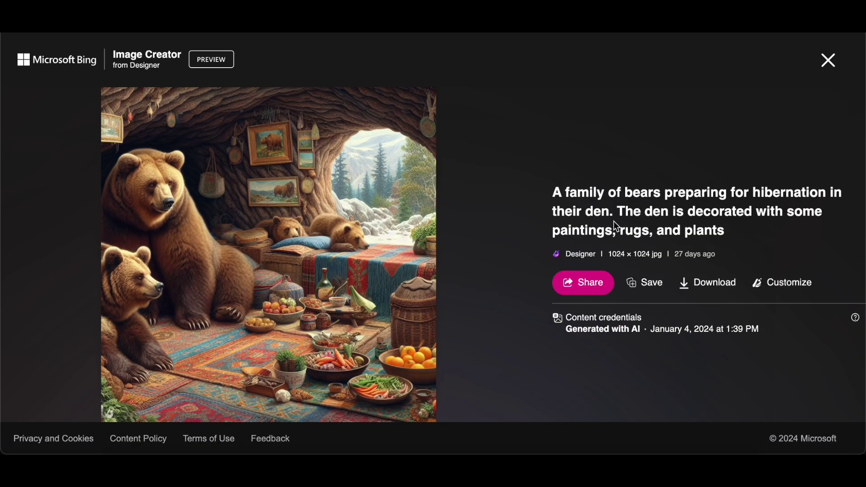
click(827, 59)
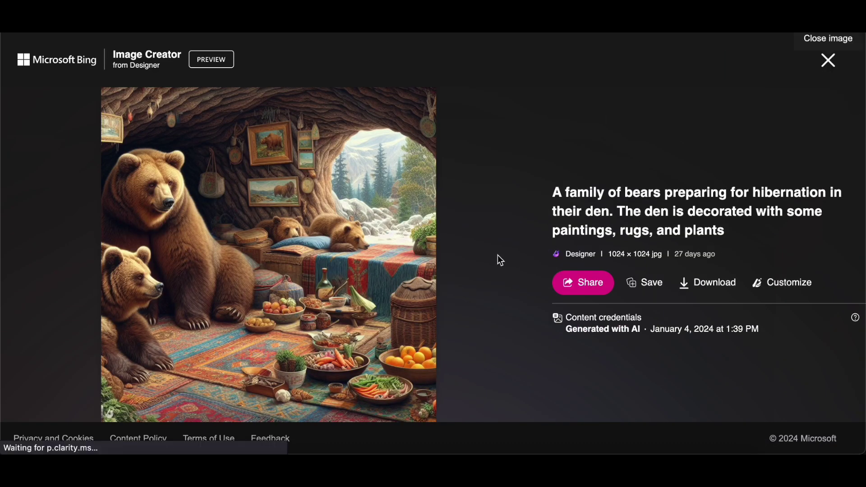
scroll(489, 271, down, 3)
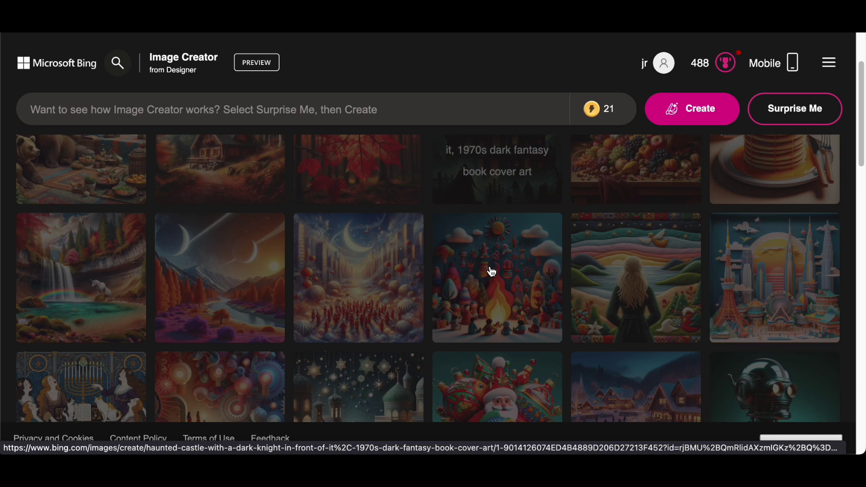
scroll(489, 270, down, 2)
click(224, 344)
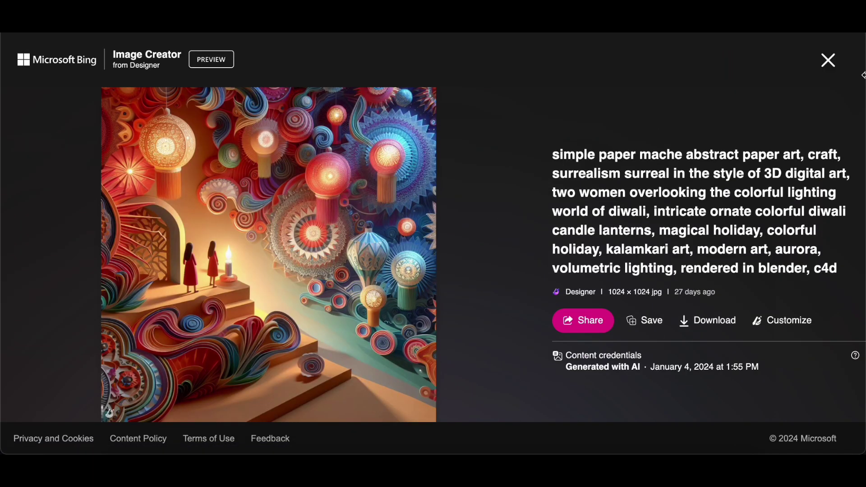
click(830, 62)
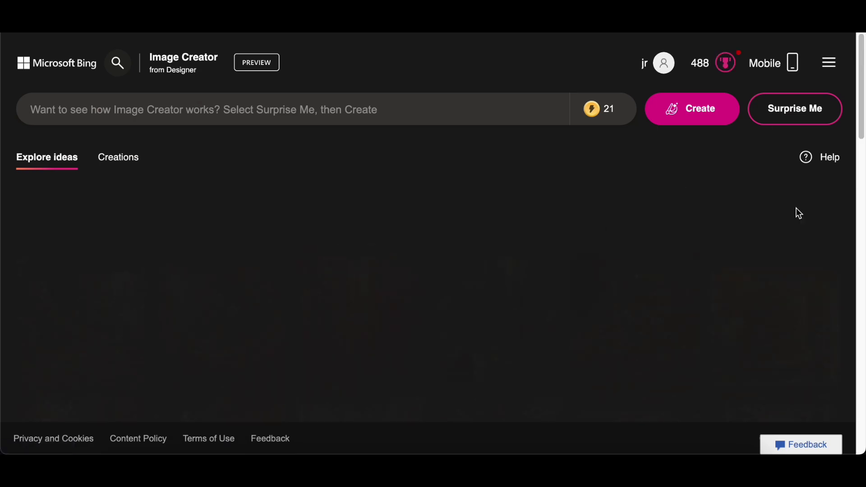
scroll(473, 230, down, 5)
scroll(554, 223, down, 5)
scroll(554, 223, up, 3)
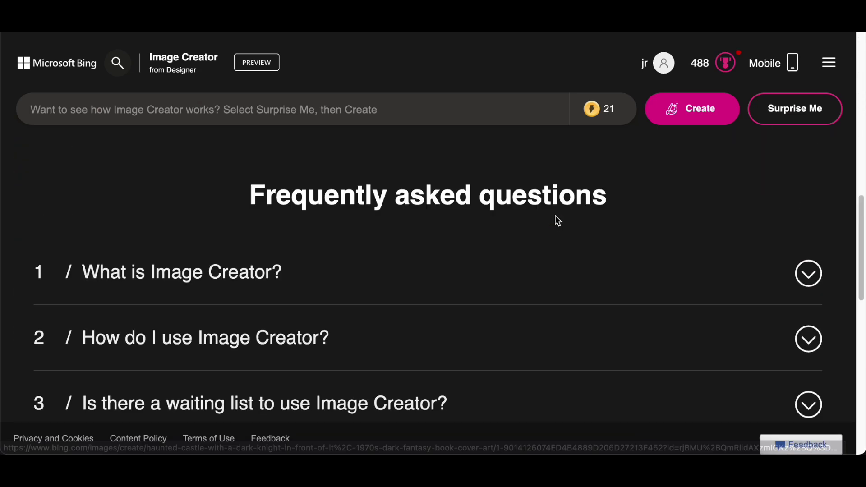
scroll(554, 222, up, 3)
- View the polar-bear cafe logo image, then leave the pancake breakfast image's details showing
click(386, 248)
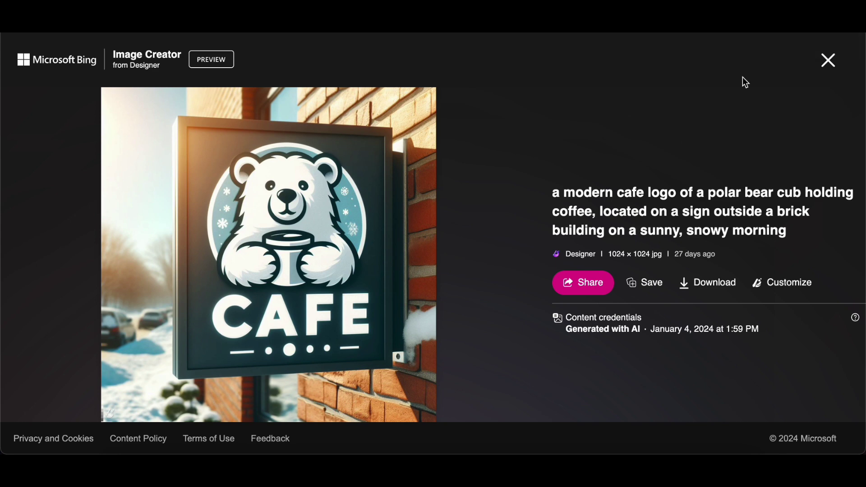
click(828, 59)
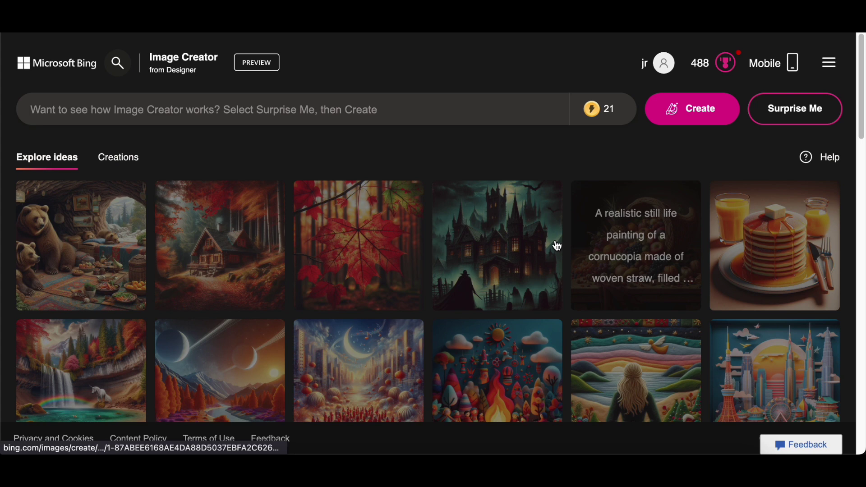
click(755, 233)
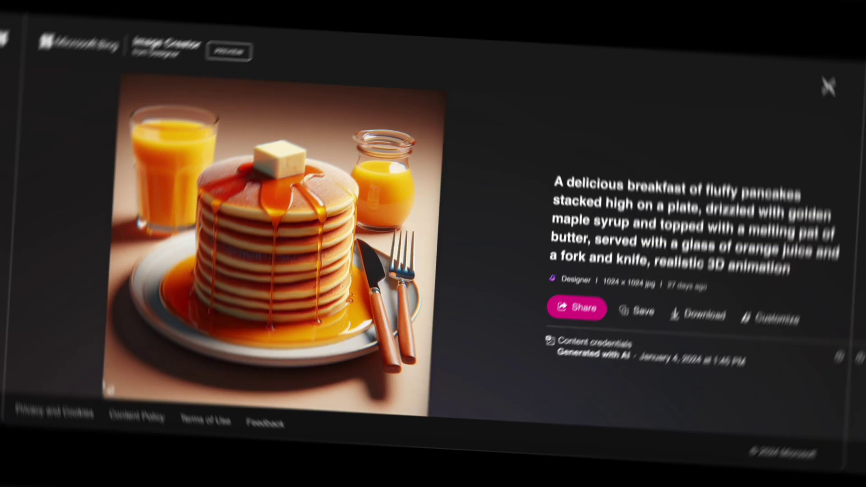
scroll(650, 209, down, 1)
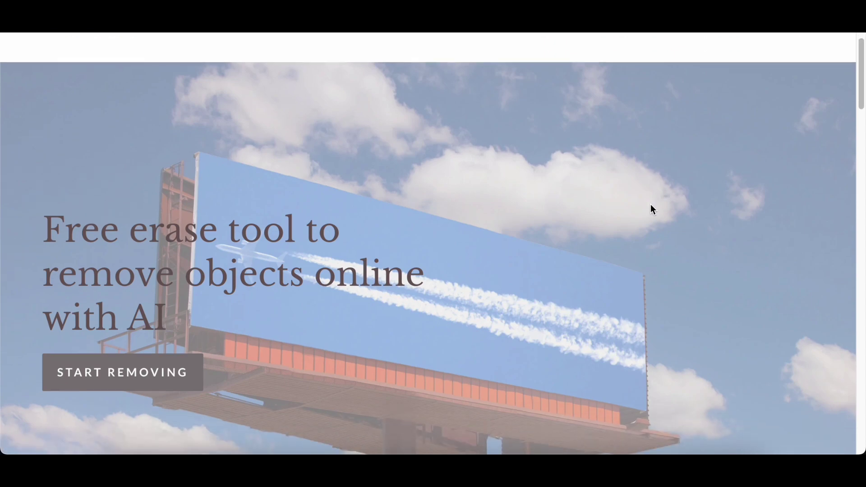
scroll(650, 209, down, 2)
scroll(650, 209, down, 4)
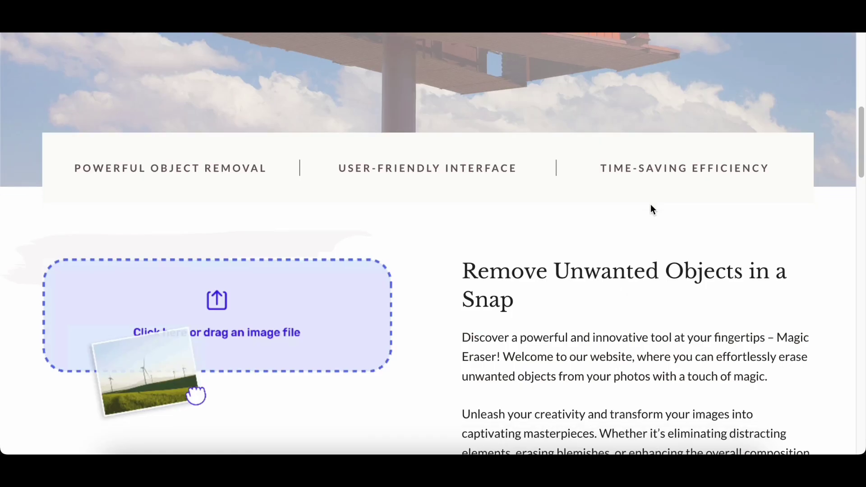
scroll(650, 209, down, 1)
scroll(639, 210, down, 5)
scroll(640, 211, down, 1)
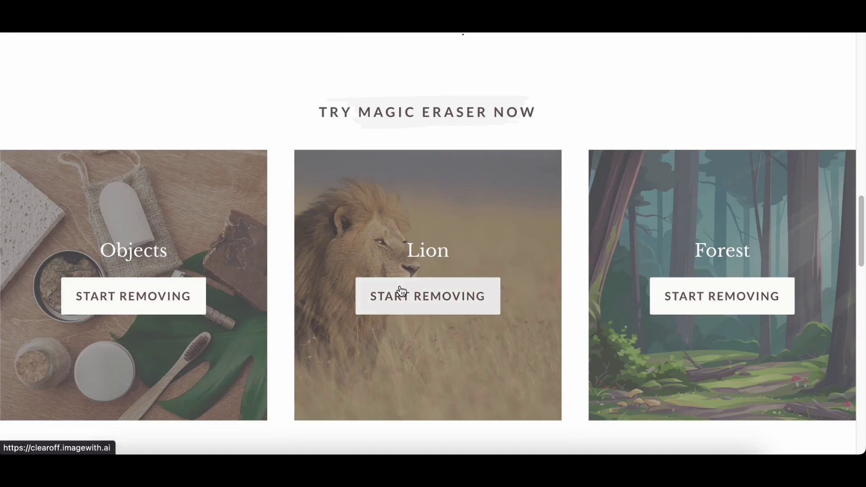
scroll(747, 237, down, 5)
scroll(747, 237, down, 5)
scroll(747, 237, up, 15)
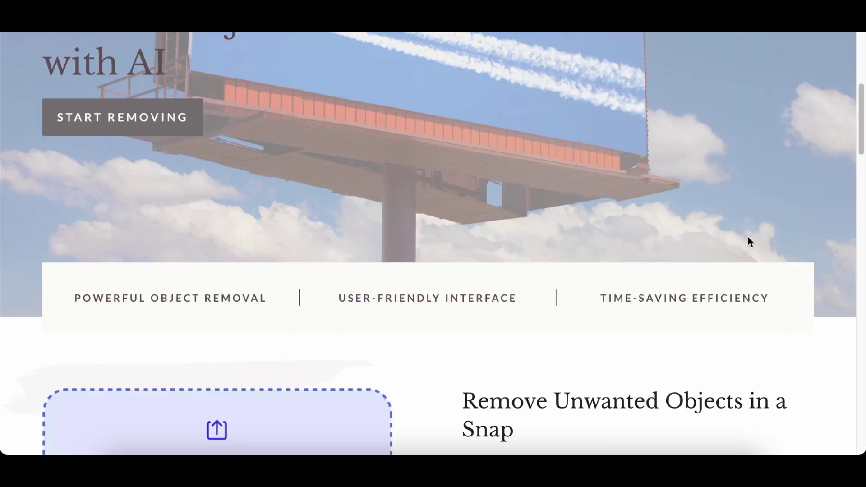
scroll(747, 237, up, 2)
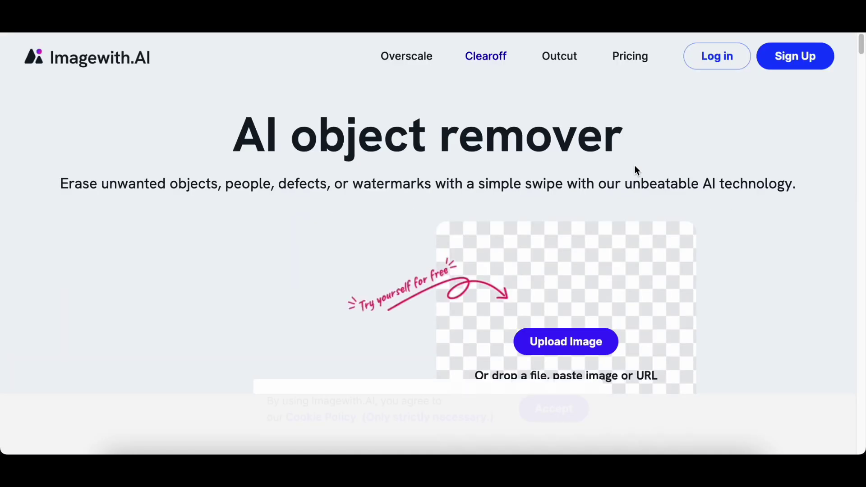
scroll(634, 170, down, 2)
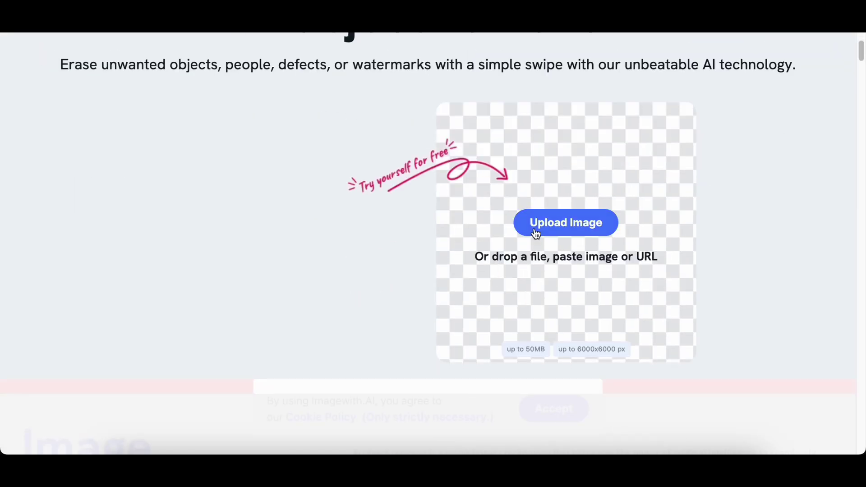
- Upload the grandmother-and-boy illustration into the Magic Eraser editor
click(534, 226)
click(554, 146)
click(637, 332)
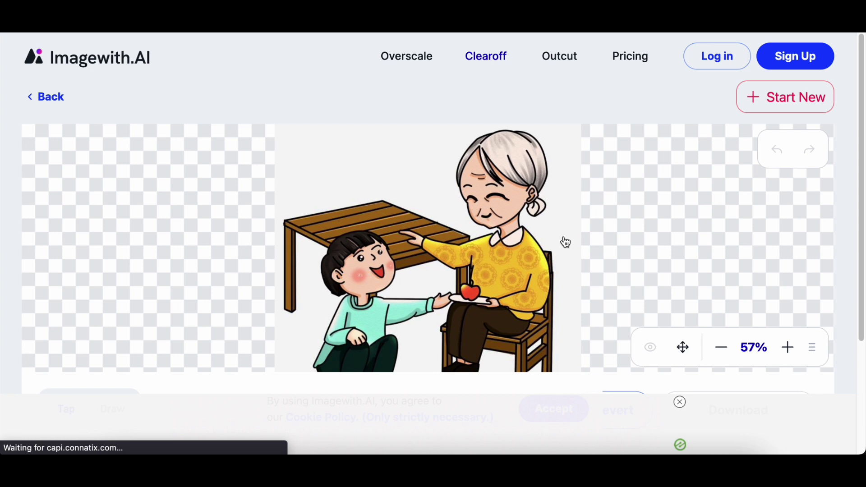
scroll(572, 325, up, 1)
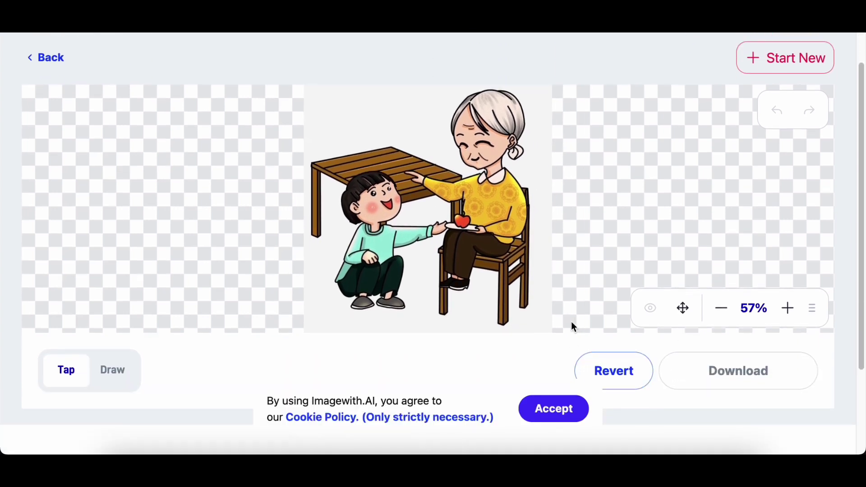
- Brush over the boy with the Draw tool so he is erased, dismissing the ad popup
click(112, 382)
mouse_move(350, 203)
mouse_down()
mouse_move(429, 245)
mouse_move(365, 318)
mouse_up()
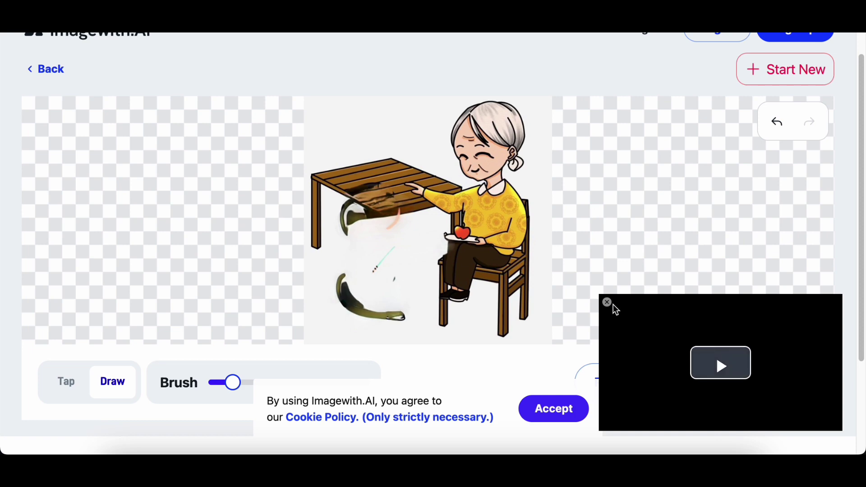
click(607, 302)
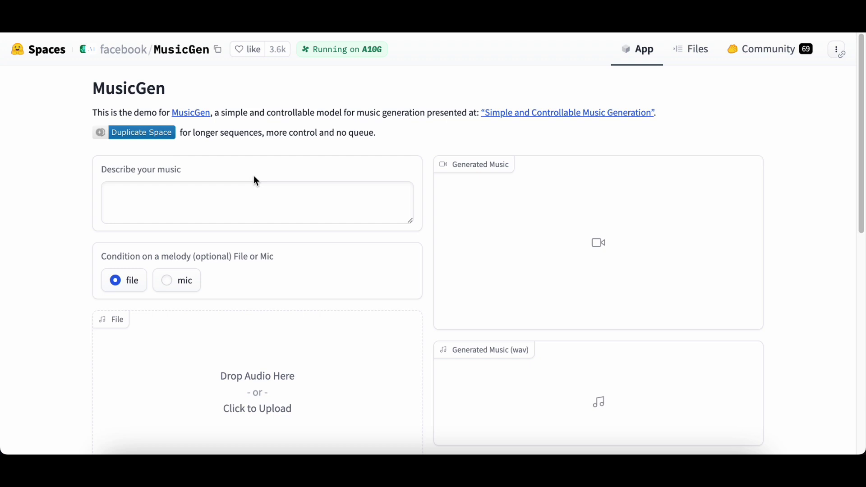
- Load the 'light and cheerly EDM track' example with its bach.mp3 melody into the prompt
click(240, 197)
text(about spaceship)
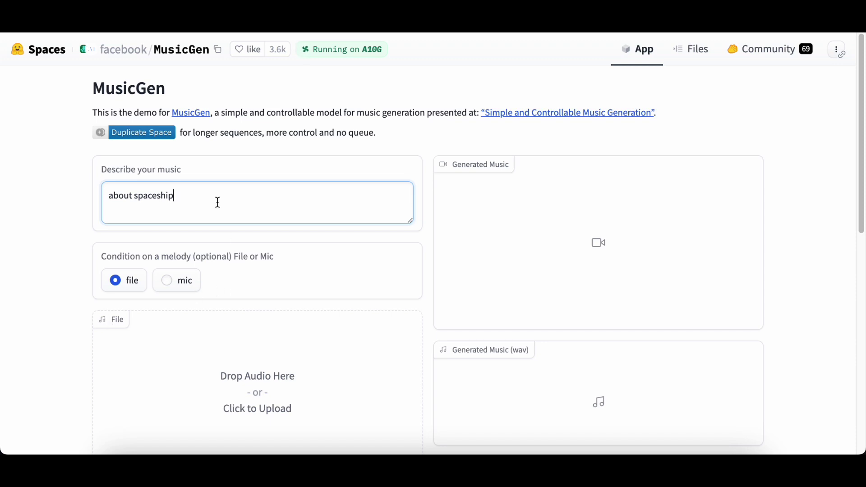
scroll(316, 231, down, 3)
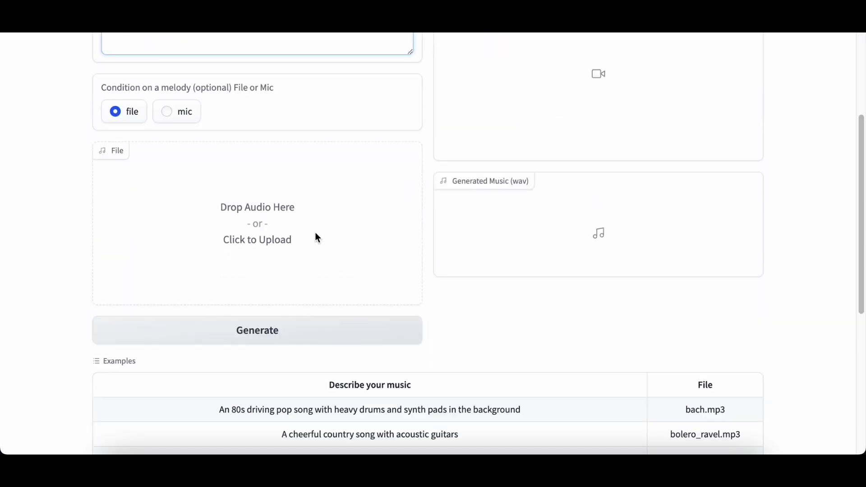
scroll(319, 240, down, 4)
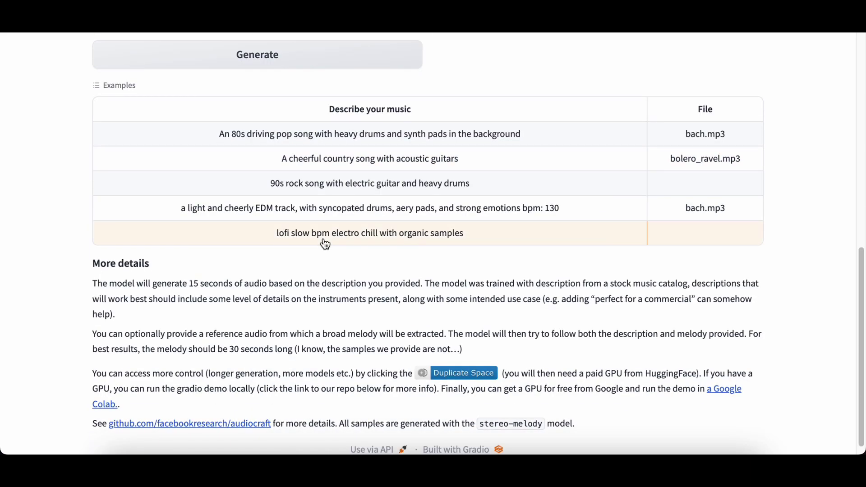
scroll(325, 242, up, 2)
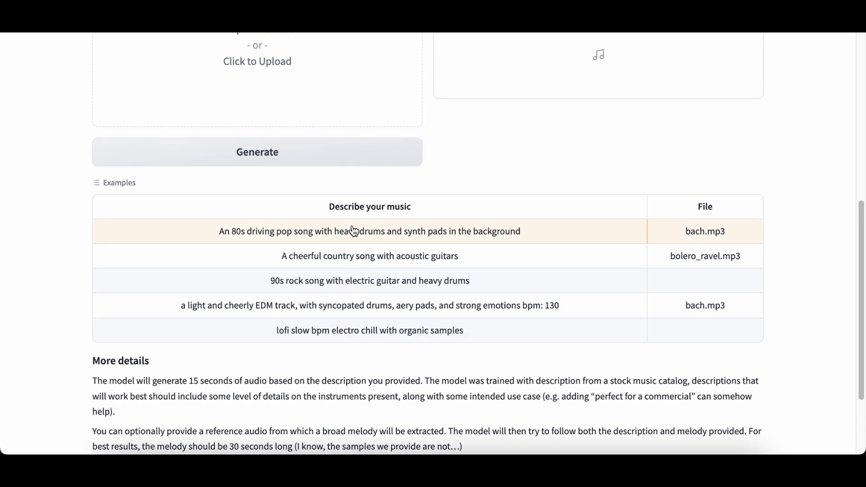
scroll(345, 234, down, 1)
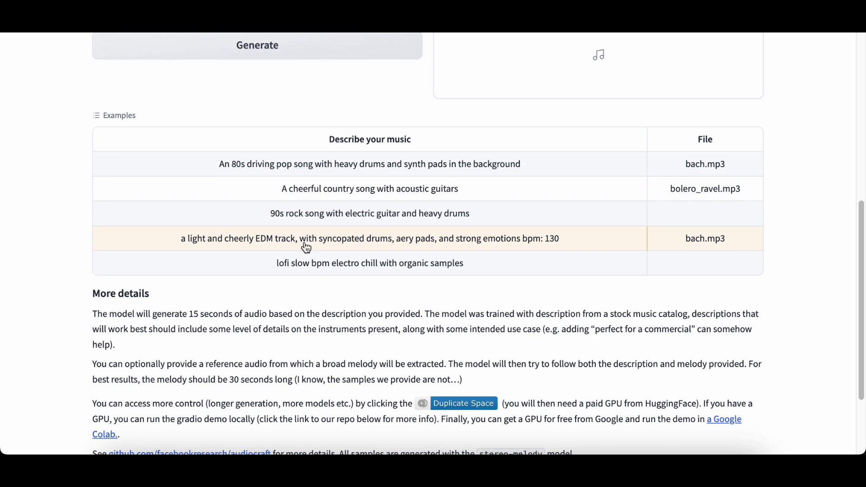
click(218, 235)
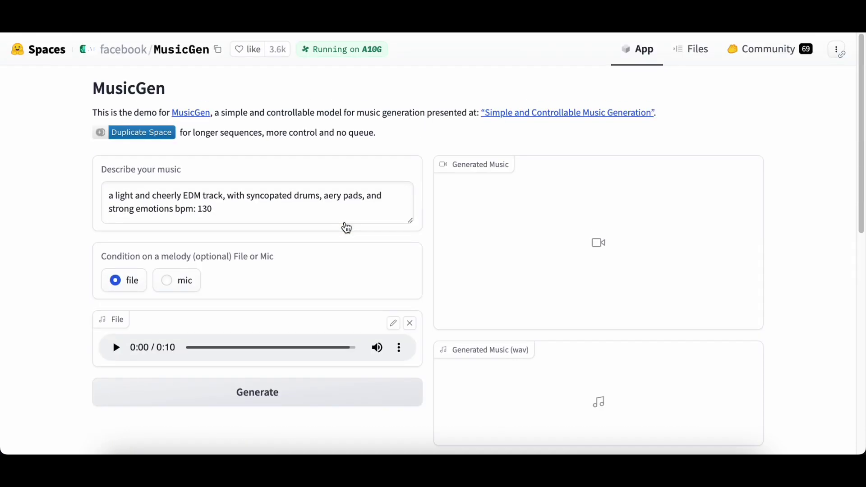
scroll(272, 232, down, 2)
scroll(272, 230, up, 2)
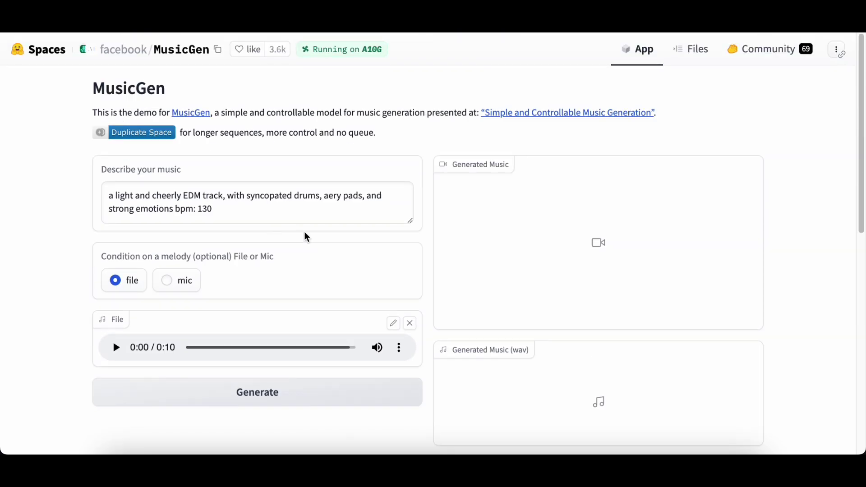